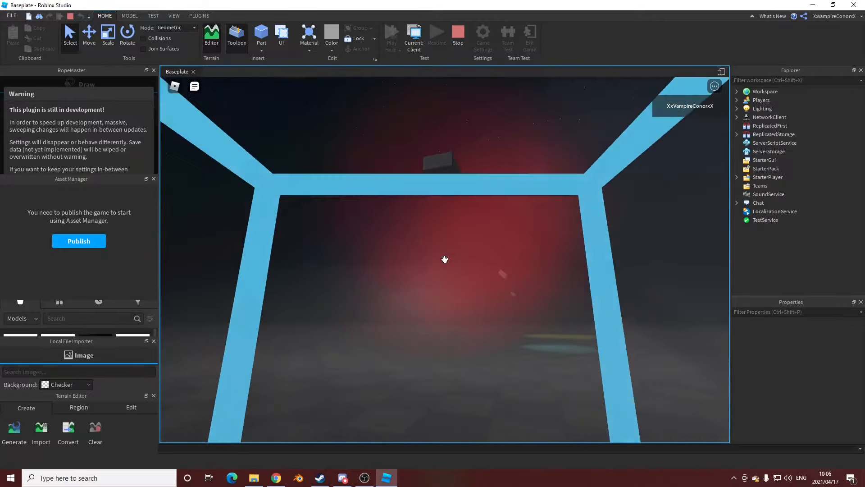
Walk the character around the running playtest and examine the coloured volumetric light beams from several angles.
{"action": "scroll", "coordinate": [445, 259], "scroll_direction": "down", "scroll_amount": 3}
{"action": "scroll", "coordinate": [559, 291], "scroll_direction": "down", "scroll_amount": 3}
{"action": "key", "text": "w"}
{"action": "right_click_drag", "start_coordinate": [559, 290], "coordinate": [559, 290]}
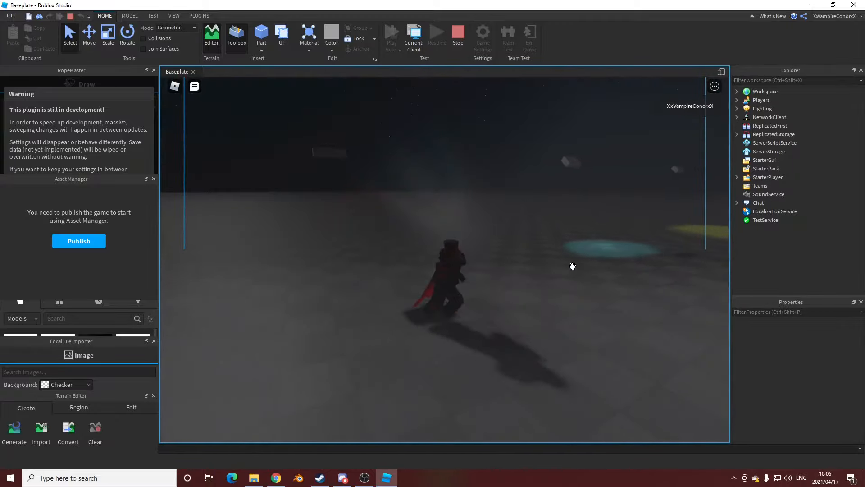
{"action": "key", "text": "a"}
{"action": "key", "text": "w"}
{"action": "right_click_drag", "start_coordinate": [508, 208], "coordinate": [509, 208]}
{"action": "key", "text": "s"}
{"action": "key", "text": "d"}
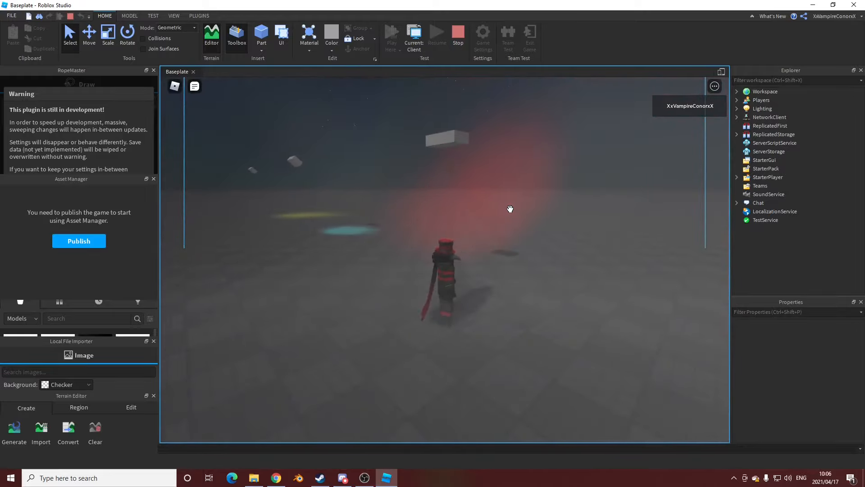
{"action": "key", "text": "d"}
{"action": "key", "text": "s"}
{"action": "key", "text": "w"}
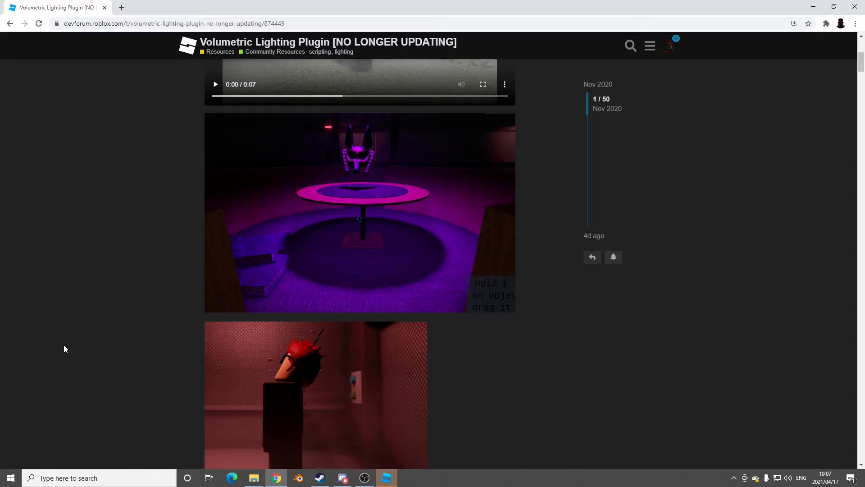
Read through the Volumetric Lighting Plugin forum post, including its assembly instructions, feature list, performance advice and plugin link.
{"action": "scroll", "coordinate": [69, 343], "scroll_direction": "up", "scroll_amount": 5}
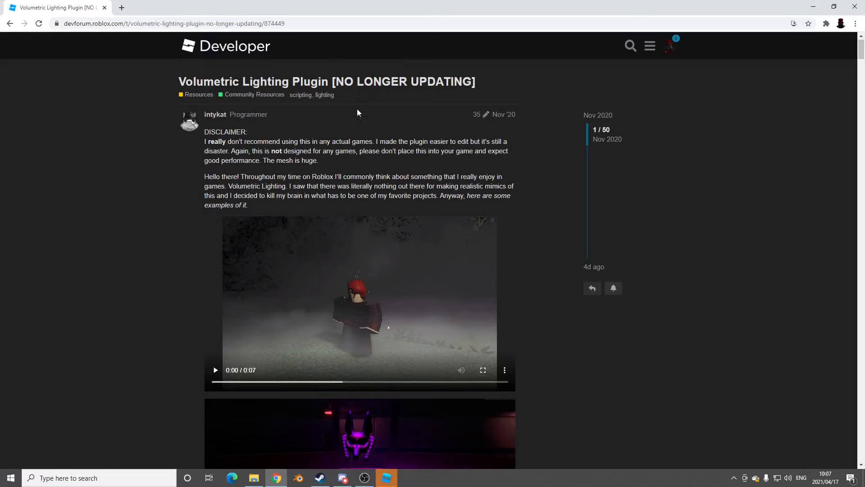
{"action": "scroll", "coordinate": [360, 111], "scroll_direction": "down", "scroll_amount": 6}
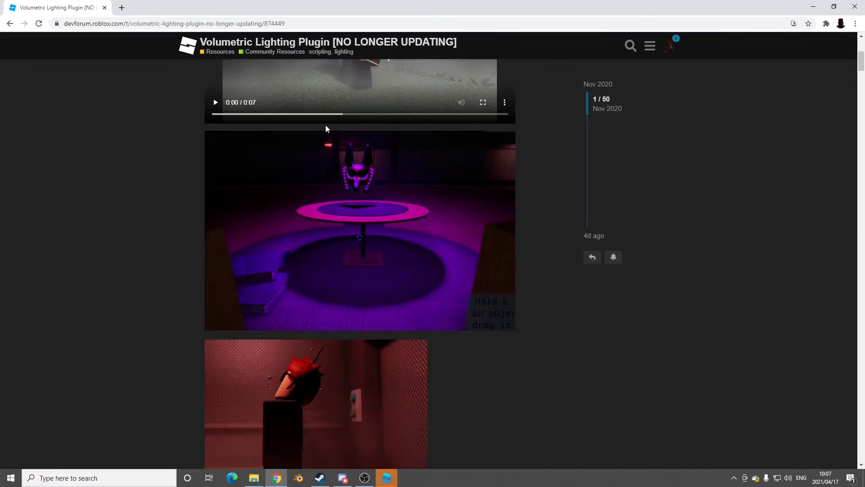
{"action": "scroll", "coordinate": [322, 124], "scroll_direction": "down", "scroll_amount": 5}
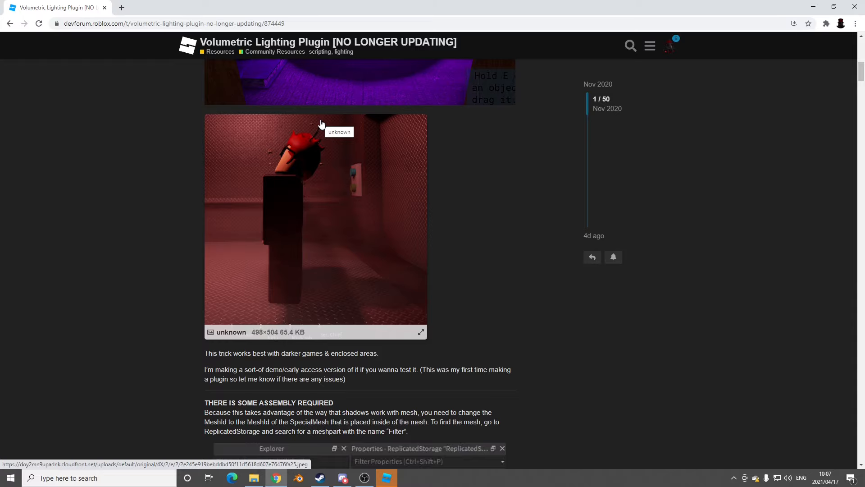
{"action": "scroll", "coordinate": [381, 151], "scroll_direction": "down", "scroll_amount": 10}
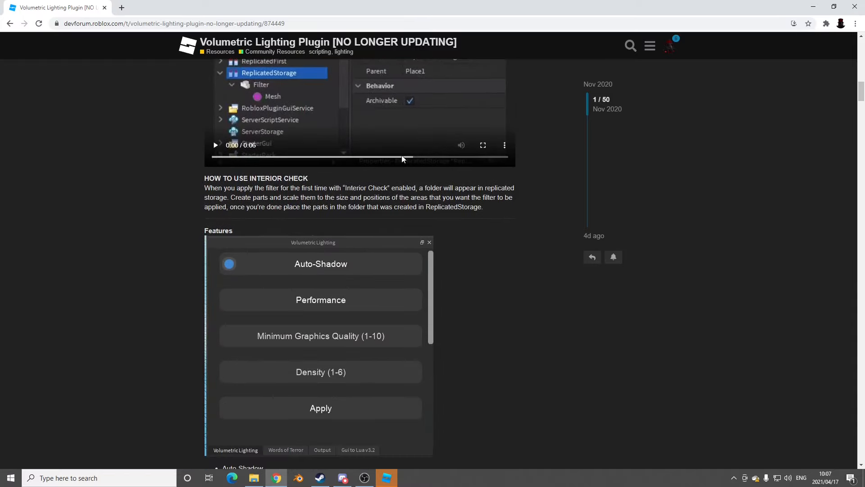
{"action": "scroll", "coordinate": [403, 159], "scroll_direction": "down", "scroll_amount": 13}
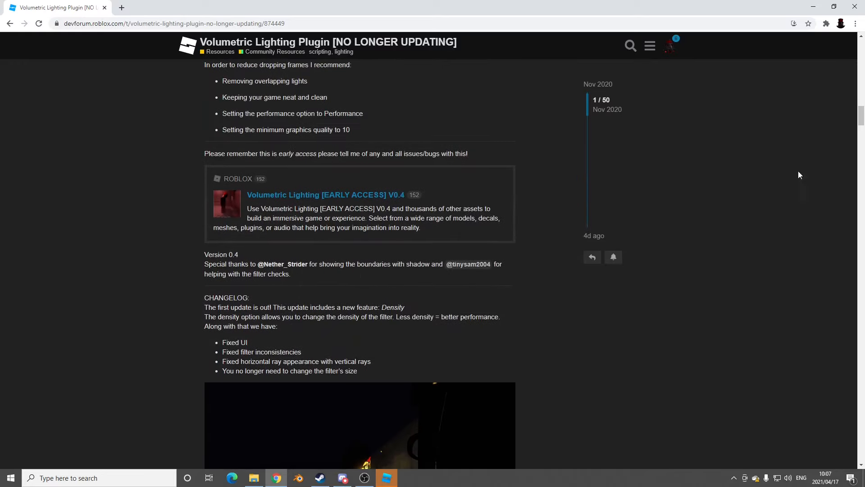
{"action": "scroll", "coordinate": [518, 154], "scroll_direction": "up", "scroll_amount": 6}
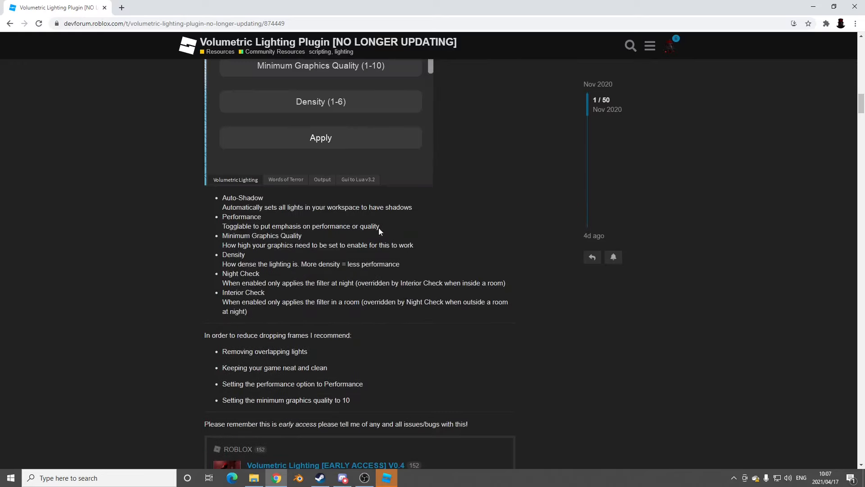
{"action": "scroll", "coordinate": [399, 280], "scroll_direction": "down", "scroll_amount": 2}
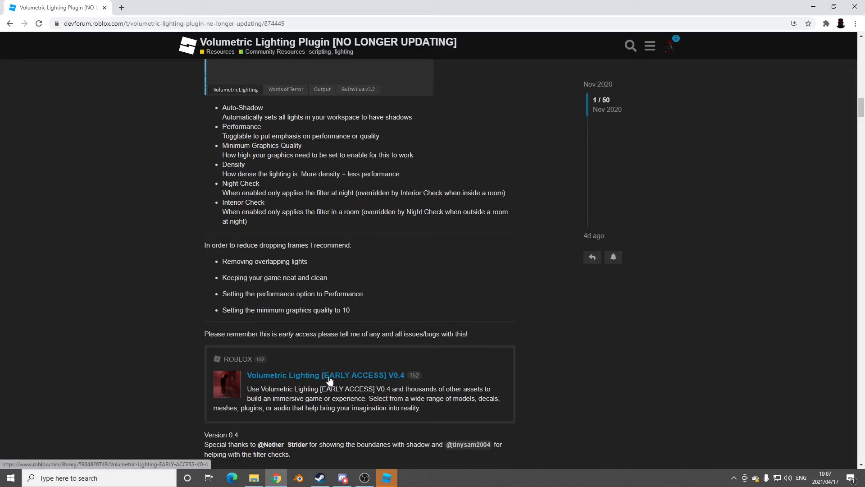
{"action": "scroll", "coordinate": [261, 350], "scroll_direction": "down", "scroll_amount": 3}
{"action": "scroll", "coordinate": [424, 338], "scroll_direction": "down", "scroll_amount": 10}
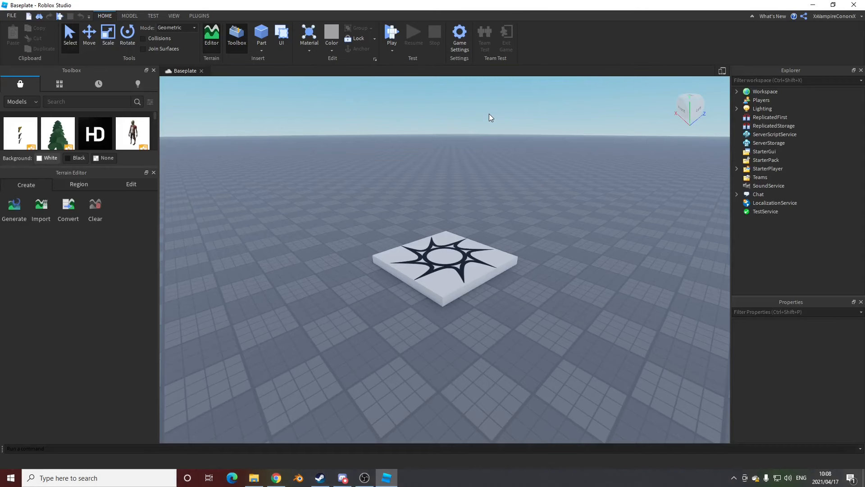
Launch the Volumetric Lighting plugin in the Baseplate place.
{"action": "right_click_drag", "start_coordinate": [588, 156], "coordinate": [590, 158]}
{"action": "scroll", "coordinate": [518, 138], "scroll_direction": "down", "scroll_amount": 4}
{"action": "key", "text": "d"}
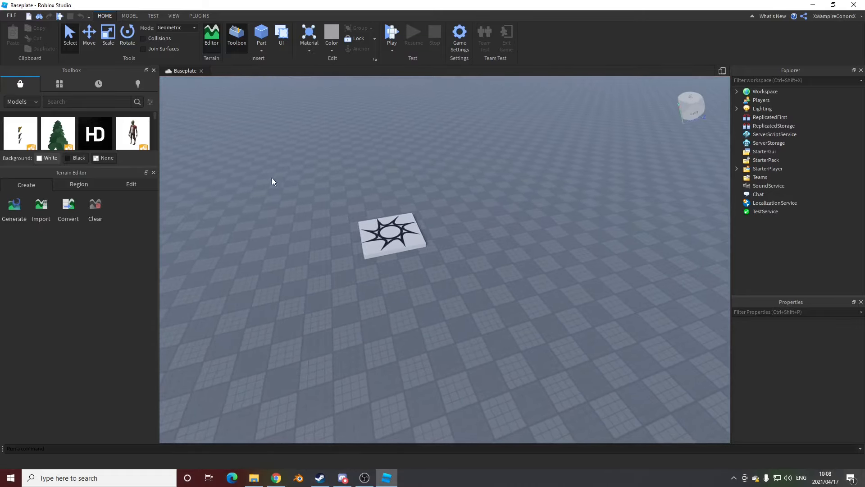
{"action": "right_click_drag", "start_coordinate": [581, 215], "coordinate": [576, 214]}
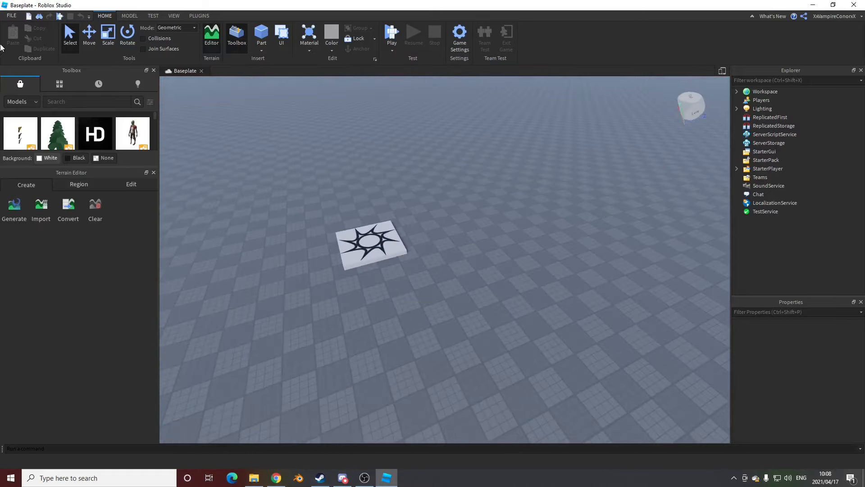
{"action": "left_click", "coordinate": [200, 16]}
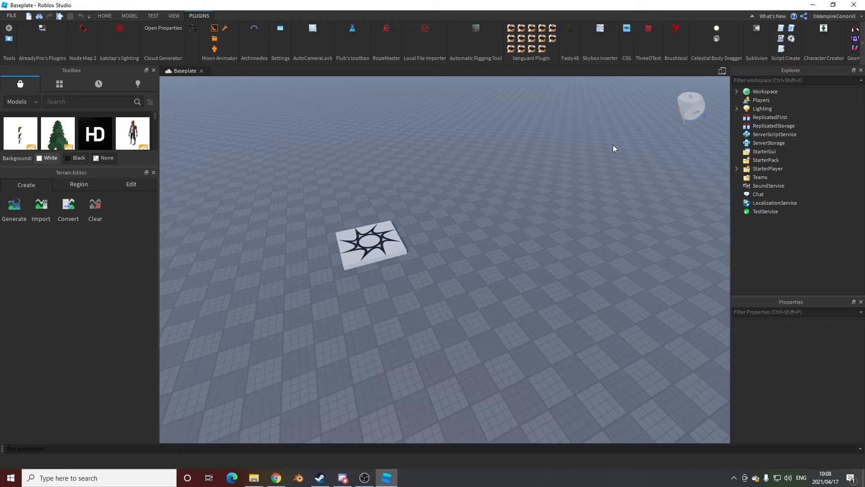
{"action": "left_click", "coordinate": [121, 29]}
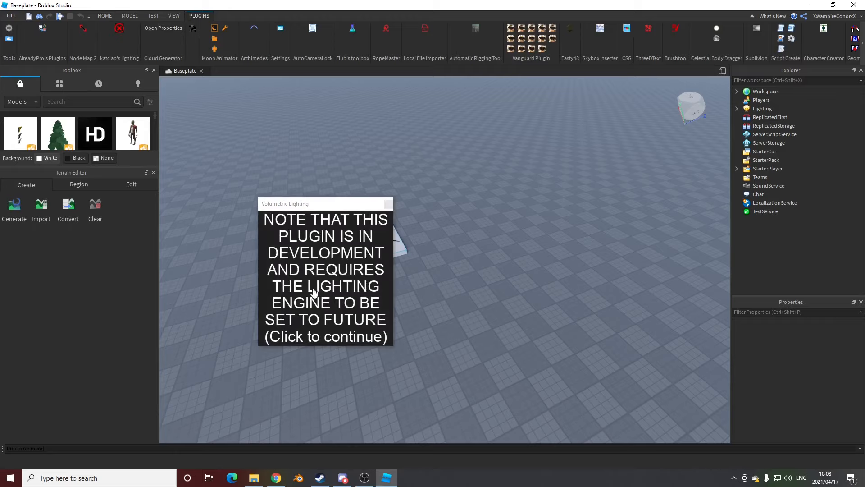
Set the Lighting service's Technology to Future and dismiss the plugin's introductory notice.
{"action": "left_click", "coordinate": [763, 109]}
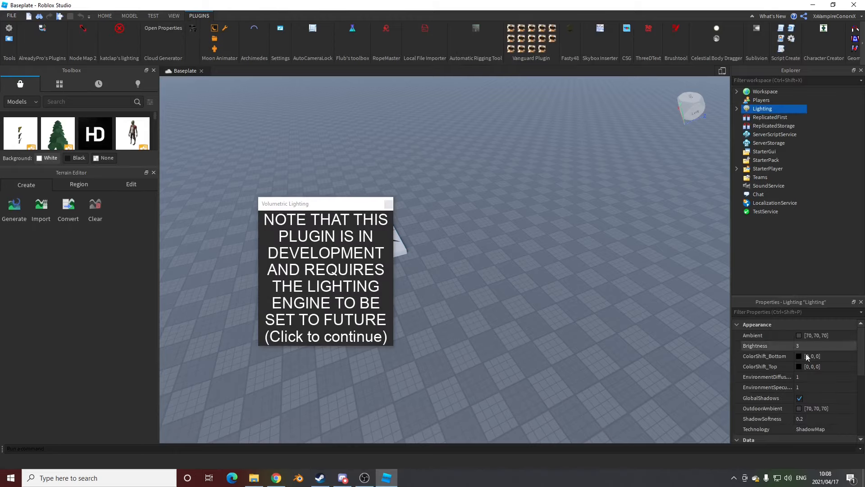
{"action": "left_click", "coordinate": [842, 429]}
{"action": "left_click", "coordinate": [855, 429]}
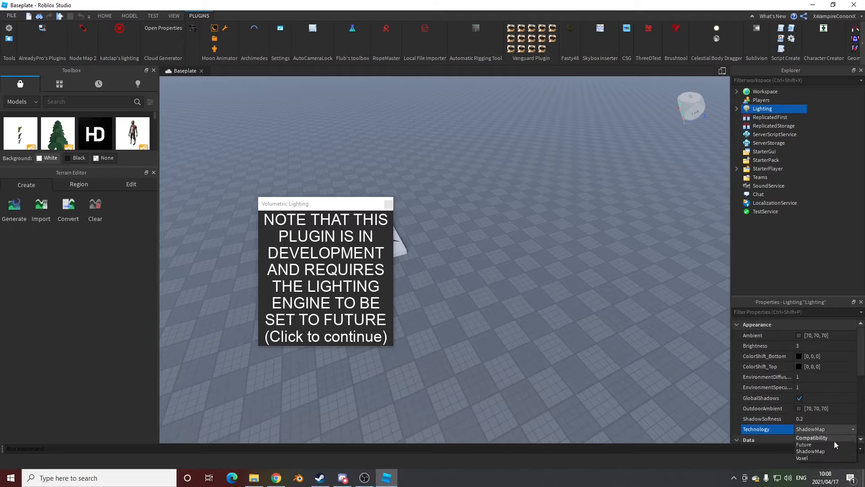
{"action": "left_click", "coordinate": [827, 447]}
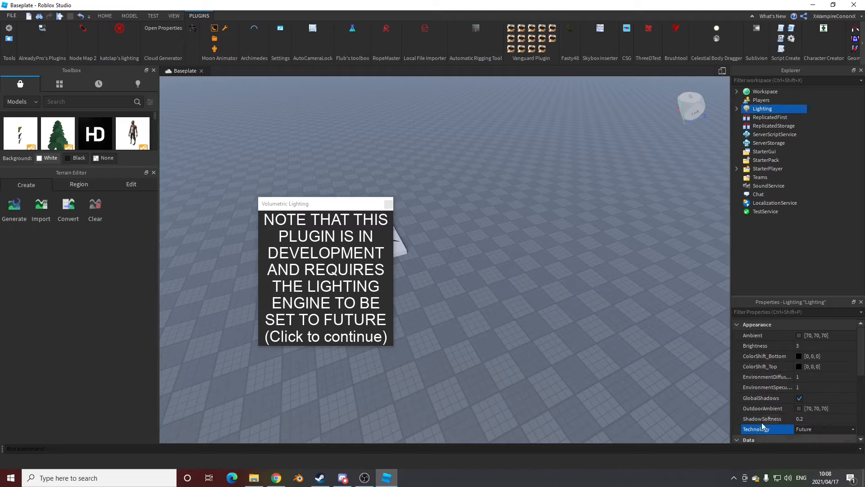
{"action": "left_click", "coordinate": [329, 281]}
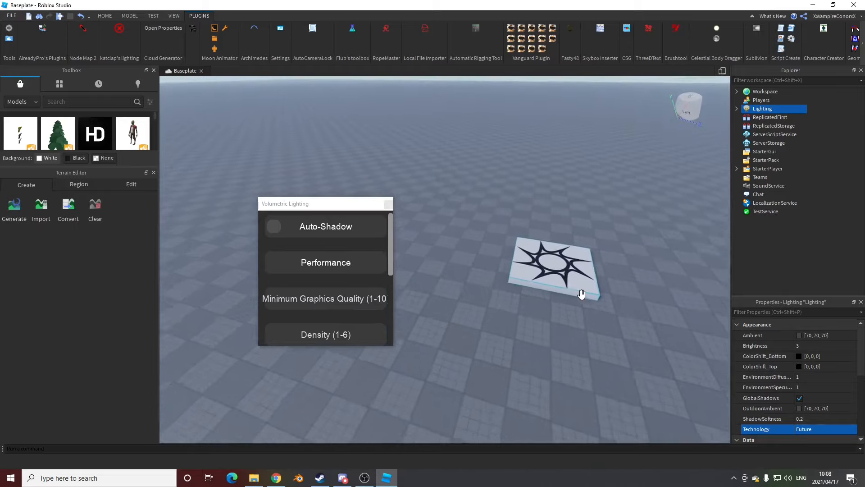
In the plugin options, set Minimum Graphics Quality to 10 and Density to 6.
{"action": "key", "text": "w"}
{"action": "right_click_drag", "start_coordinate": [582, 295], "coordinate": [389, 253]}
{"action": "right_click_drag", "start_coordinate": [496, 251], "coordinate": [429, 253]}
{"action": "scroll", "coordinate": [430, 255], "scroll_direction": "down", "scroll_amount": 3}
{"action": "scroll", "coordinate": [387, 265], "scroll_direction": "down", "scroll_amount": 5}
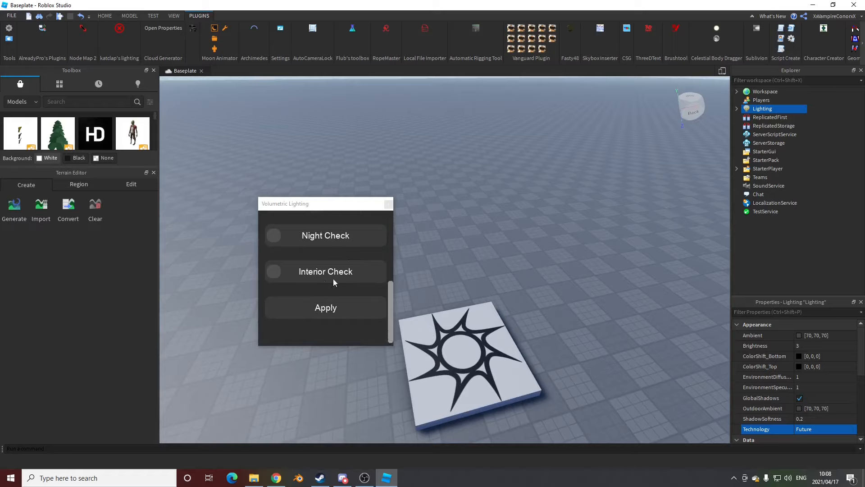
{"action": "scroll", "coordinate": [373, 300], "scroll_direction": "up", "scroll_amount": 5}
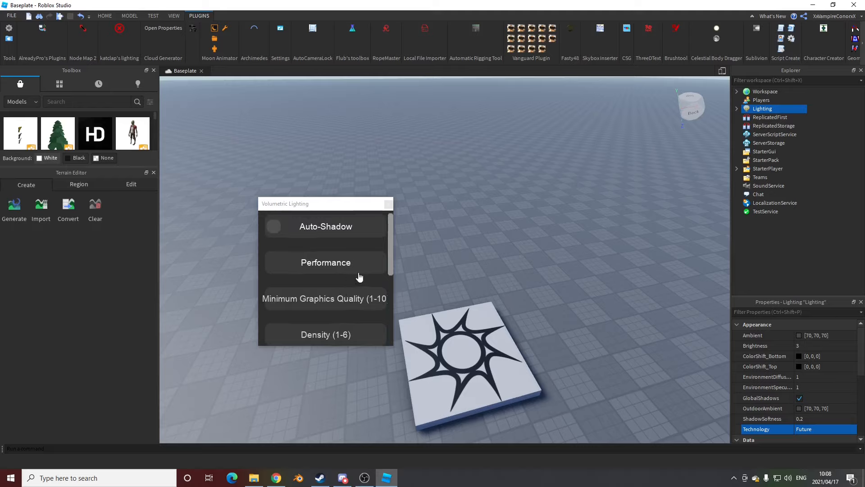
{"action": "left_click", "coordinate": [342, 300]}
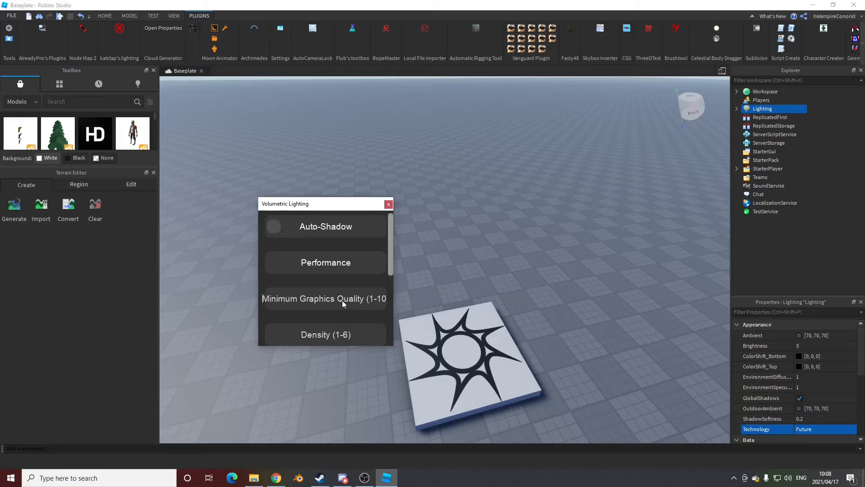
{"action": "type", "text": "10"}
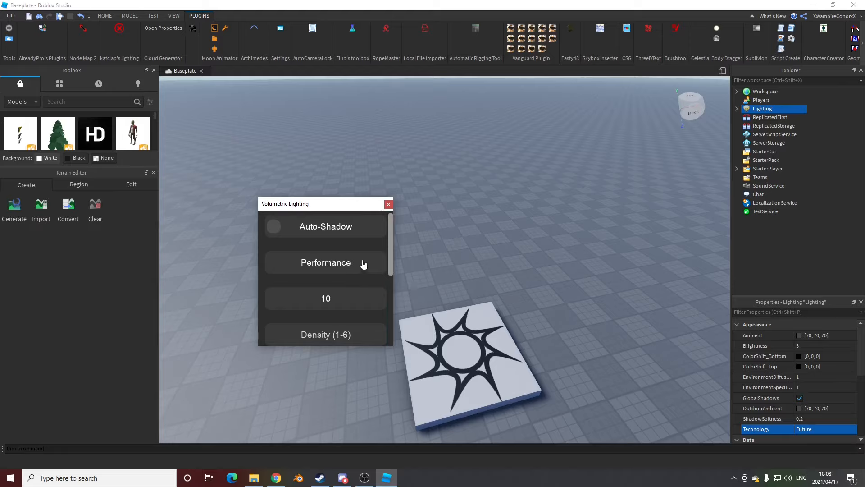
{"action": "left_click_drag", "start_coordinate": [391, 258], "coordinate": [393, 290]}
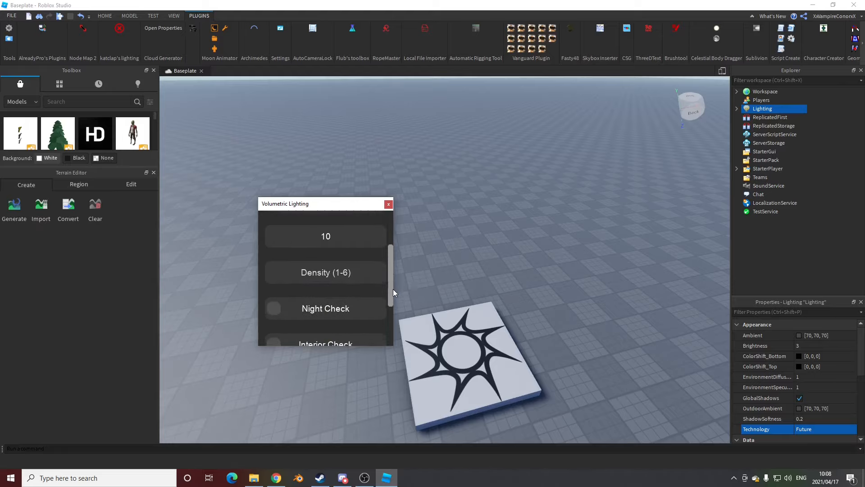
{"action": "left_click", "coordinate": [339, 270]}
{"action": "type", "text": "6"}
Apply the volumetric lighting filter with Interior Check enabled and close the plugin window.
{"action": "scroll", "coordinate": [380, 304], "scroll_direction": "down", "scroll_amount": 3}
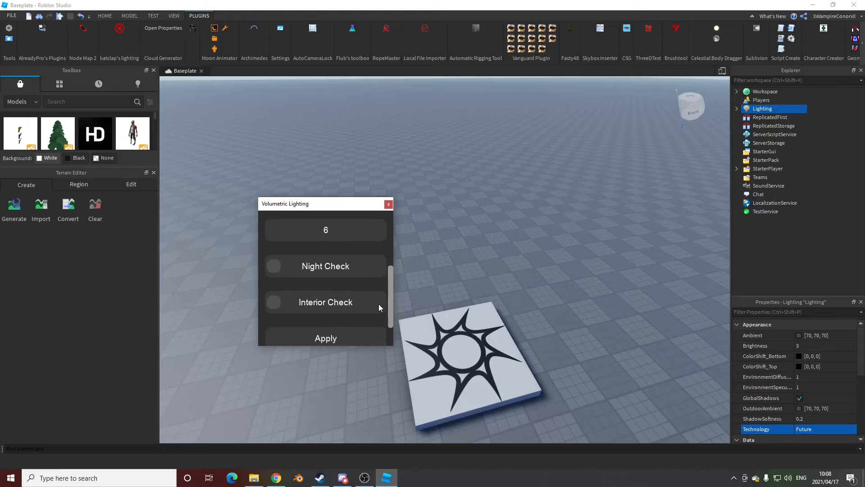
{"action": "scroll", "coordinate": [370, 323], "scroll_direction": "down", "scroll_amount": 1}
{"action": "scroll", "coordinate": [374, 303], "scroll_direction": "up", "scroll_amount": 2}
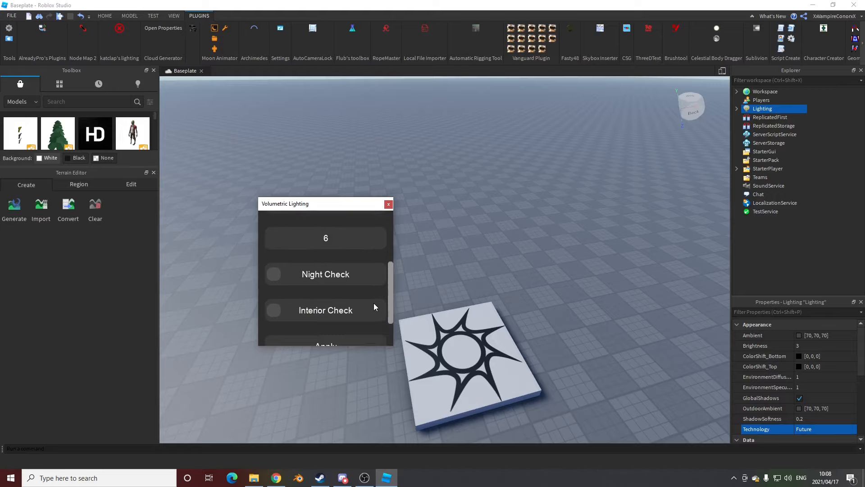
{"action": "scroll", "coordinate": [368, 312], "scroll_direction": "down", "scroll_amount": 1}
{"action": "scroll", "coordinate": [348, 271], "scroll_direction": "up", "scroll_amount": 2}
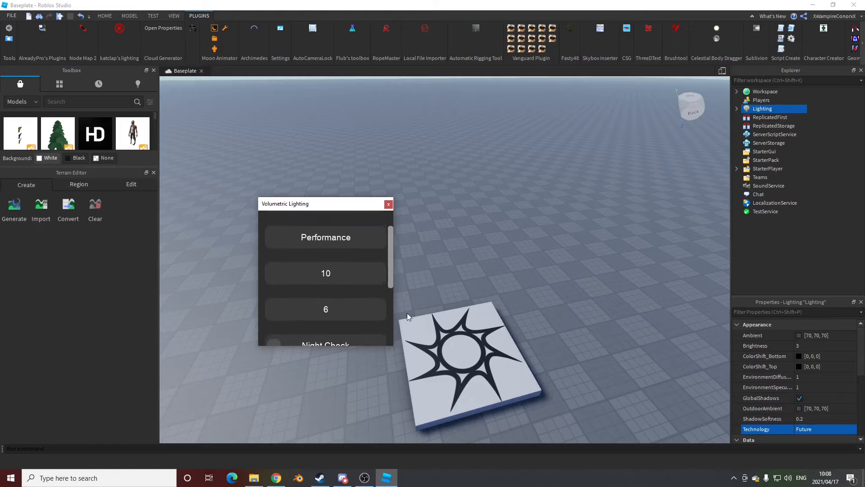
{"action": "scroll", "coordinate": [387, 293], "scroll_direction": "down", "scroll_amount": 3}
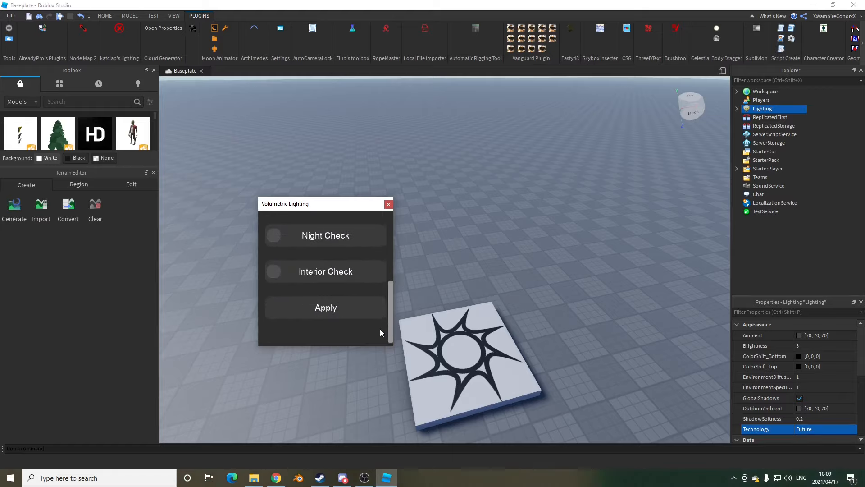
{"action": "scroll", "coordinate": [375, 331], "scroll_direction": "up", "scroll_amount": 1}
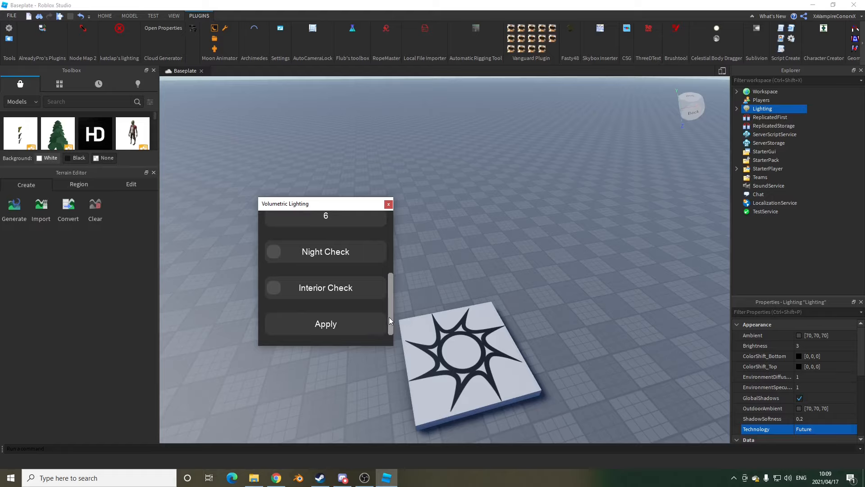
{"action": "left_click", "coordinate": [318, 288]}
{"action": "left_click", "coordinate": [389, 204]}
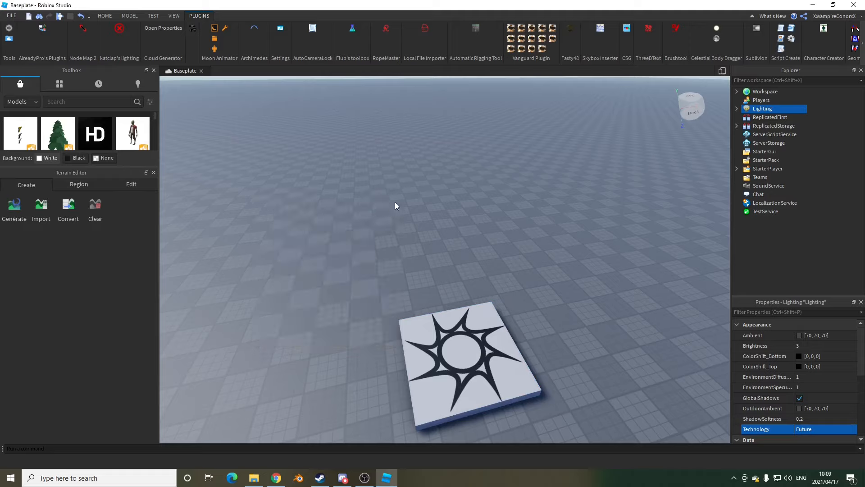
Copy the MeshId of the special mesh inside the Filter mesh part in ReplicatedStorage.
{"action": "left_click", "coordinate": [754, 126]}
{"action": "left_click", "coordinate": [738, 126]}
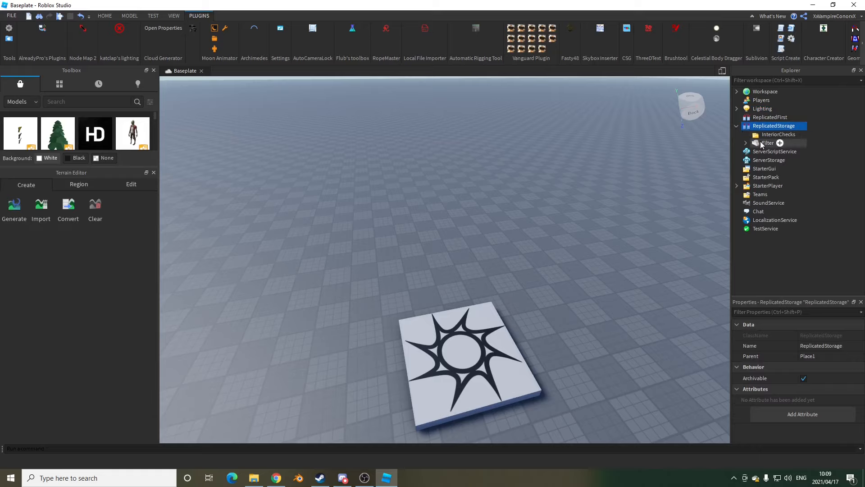
{"action": "left_click", "coordinate": [762, 143]}
{"action": "left_click", "coordinate": [745, 144]}
{"action": "left_click", "coordinate": [775, 151]}
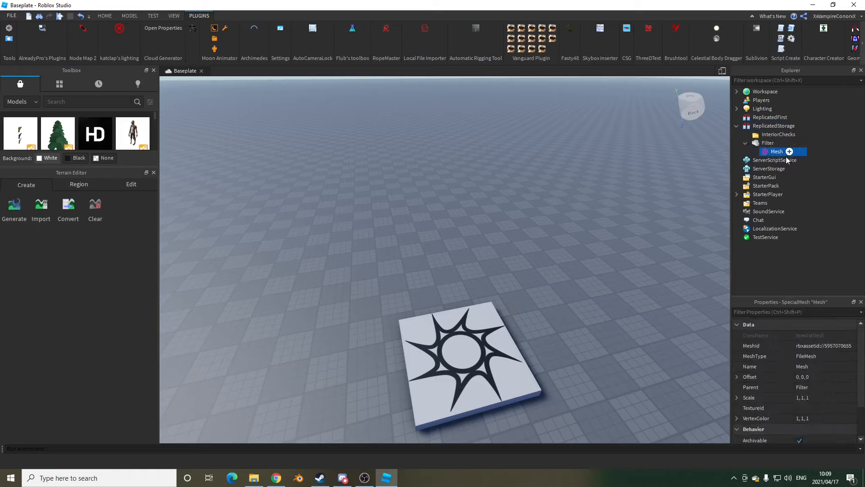
{"action": "left_click", "coordinate": [829, 347]}
{"action": "key", "text": "ctrl+c"}
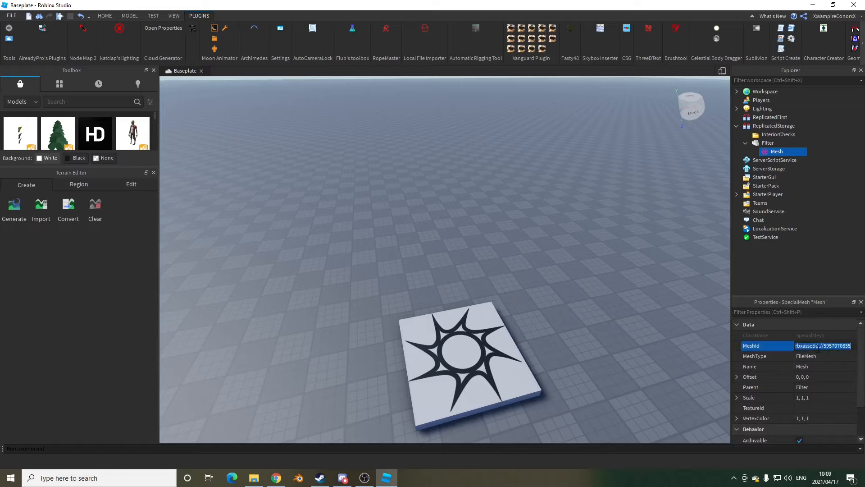
Paste the copied mesh ID into the MeshId property of the Filter mesh part in ReplicatedStorage.
{"action": "left_click", "coordinate": [769, 144]}
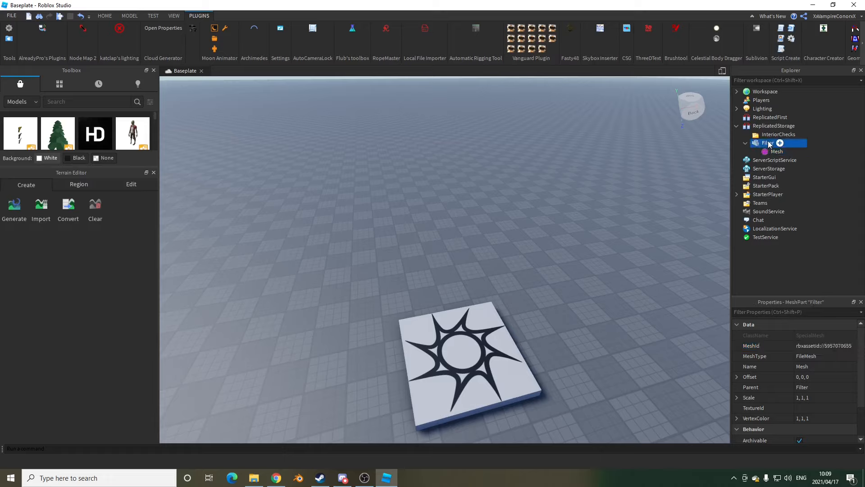
{"action": "left_click", "coordinate": [814, 322]}
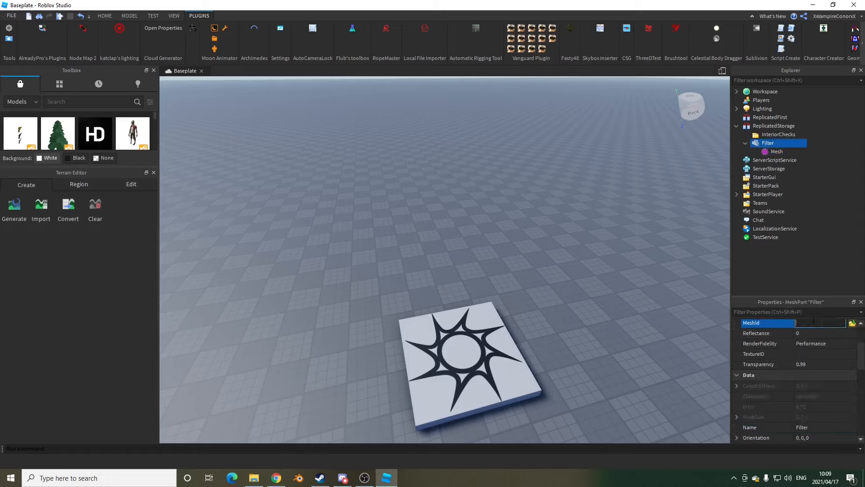
{"action": "key", "text": "ctrl+v"}
{"action": "key", "text": "Return"}
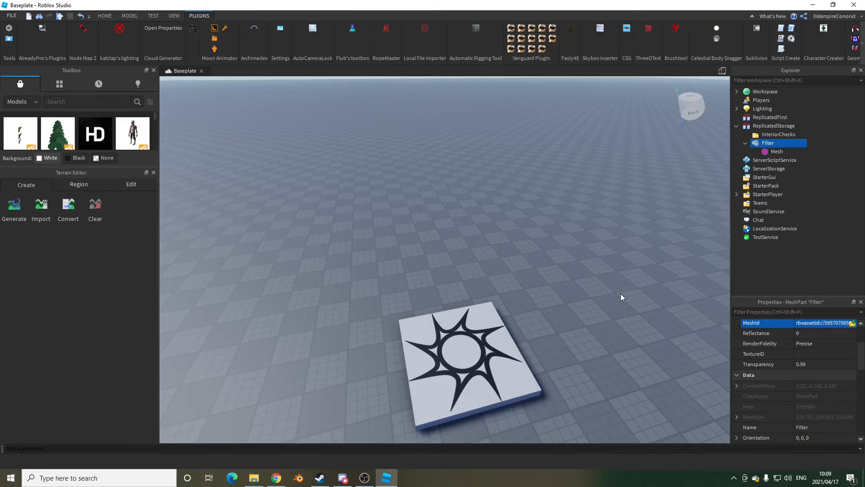
{"action": "right_click_drag", "start_coordinate": [628, 255], "coordinate": [627, 254]}
{"action": "key", "text": "s"}
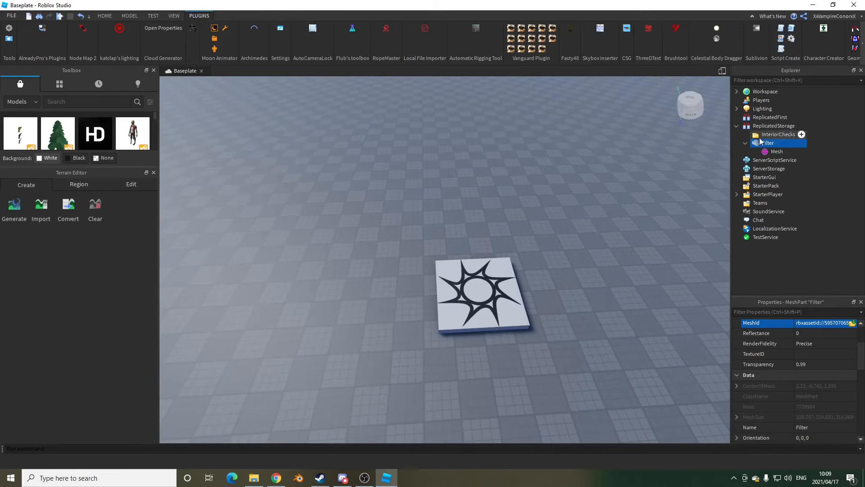
{"action": "left_click", "coordinate": [605, 208]}
{"action": "right_click_drag", "start_coordinate": [604, 208], "coordinate": [601, 213]}
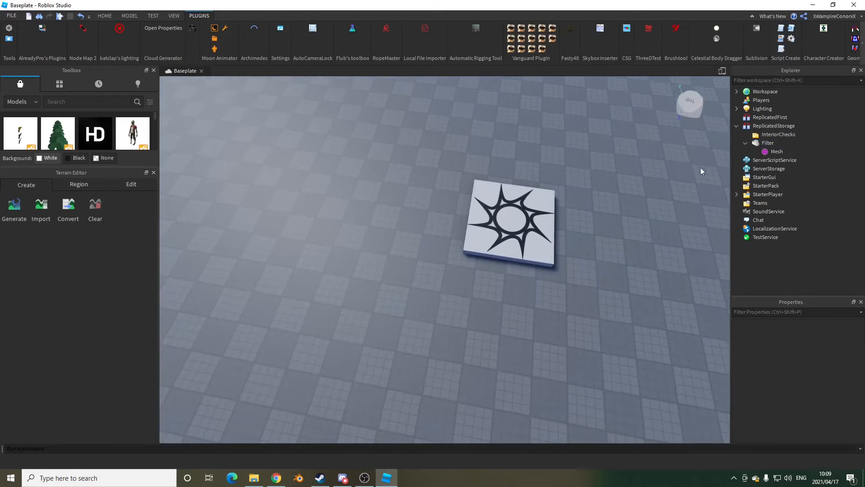
Insert a block part into the Workspace and lower it beside the spawn location.
{"action": "left_click", "coordinate": [772, 135]}
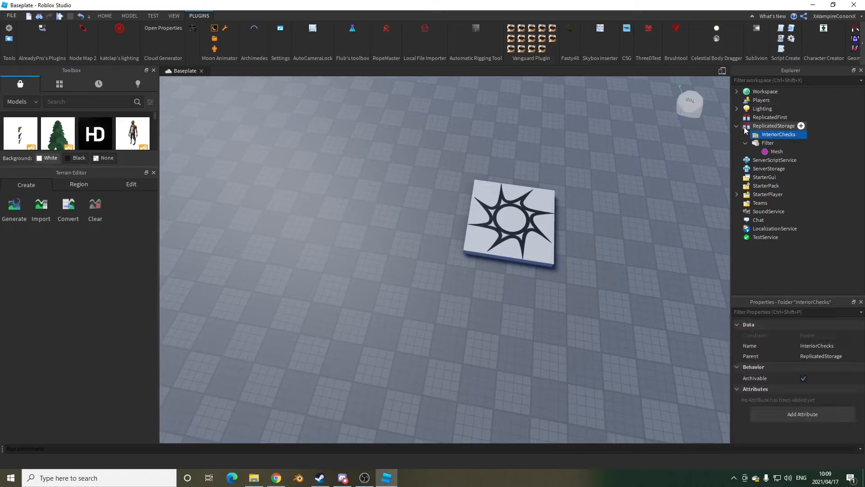
{"action": "left_click", "coordinate": [762, 93]}
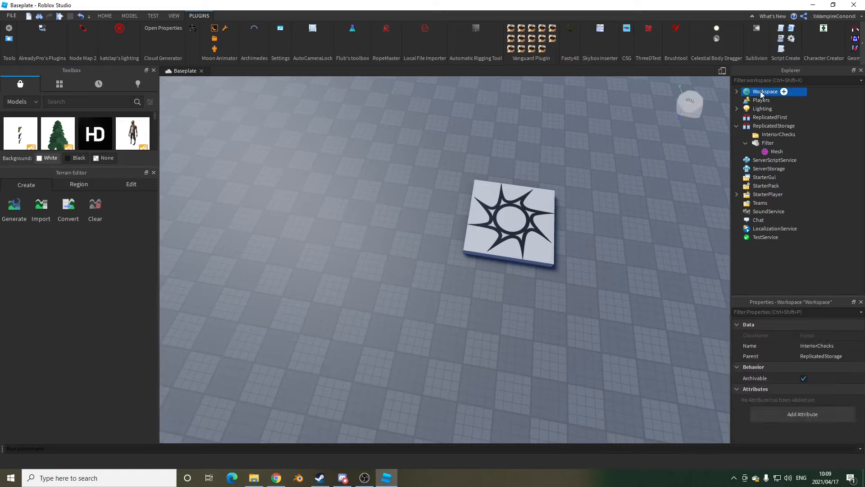
{"action": "left_click", "coordinate": [105, 16]}
{"action": "right_click_drag", "start_coordinate": [504, 167], "coordinate": [692, 137]}
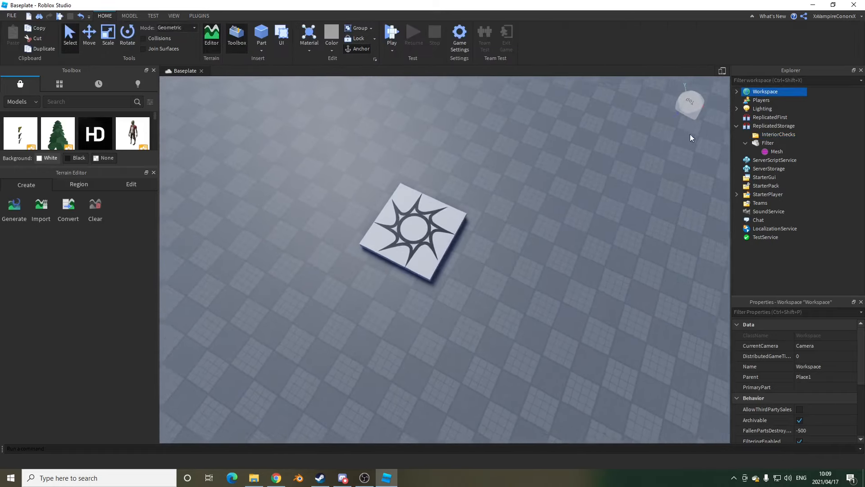
{"action": "left_click", "coordinate": [261, 34]}
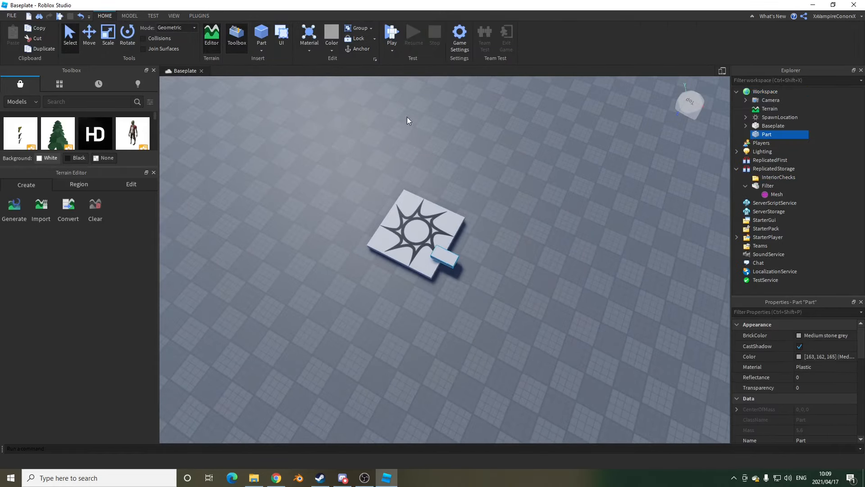
{"action": "left_click", "coordinate": [82, 41]}
{"action": "scroll", "coordinate": [483, 224], "scroll_direction": "up", "scroll_amount": 6}
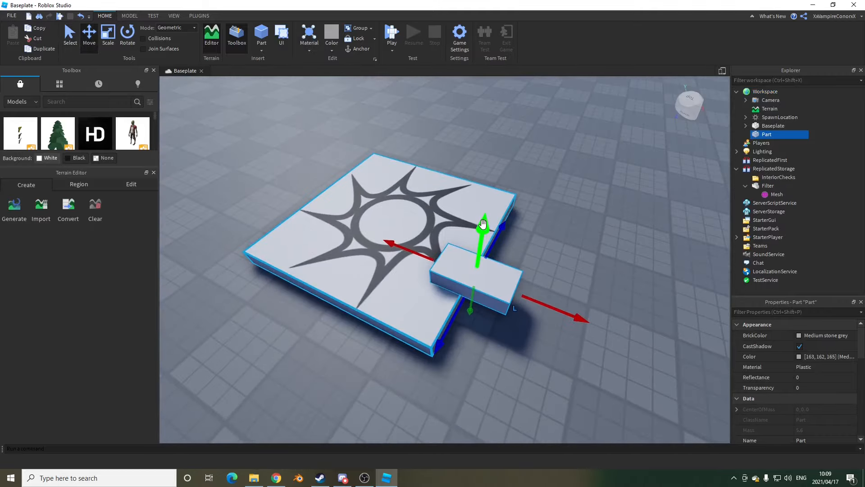
{"action": "left_click_drag", "start_coordinate": [483, 224], "coordinate": [481, 249]}
Scale the new part lengthwise in both directions into a long bar stretching far across the baseplate.
{"action": "right_click_drag", "start_coordinate": [604, 209], "coordinate": [584, 171]}
{"action": "scroll", "coordinate": [583, 171], "scroll_direction": "down", "scroll_amount": 7}
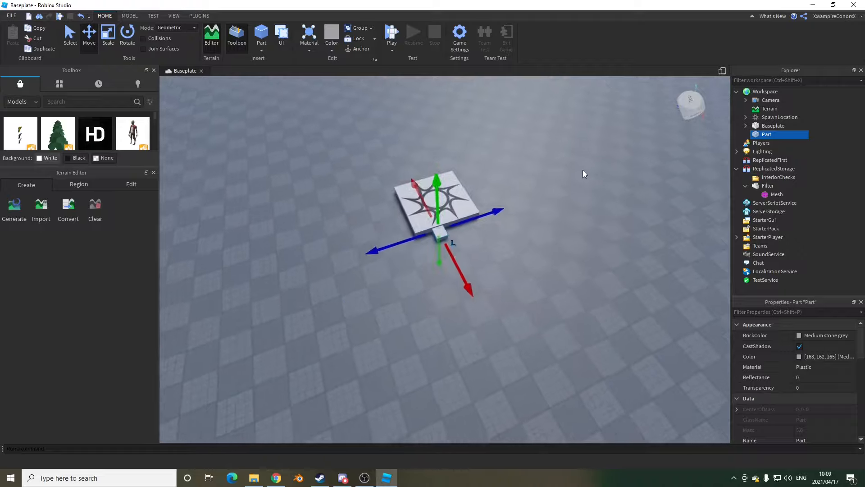
{"action": "left_click", "coordinate": [102, 44]}
{"action": "scroll", "coordinate": [599, 203], "scroll_direction": "down", "scroll_amount": 4}
{"action": "right_click_drag", "start_coordinate": [599, 203], "coordinate": [599, 203]}
{"action": "scroll", "coordinate": [599, 203], "scroll_direction": "down", "scroll_amount": 3}
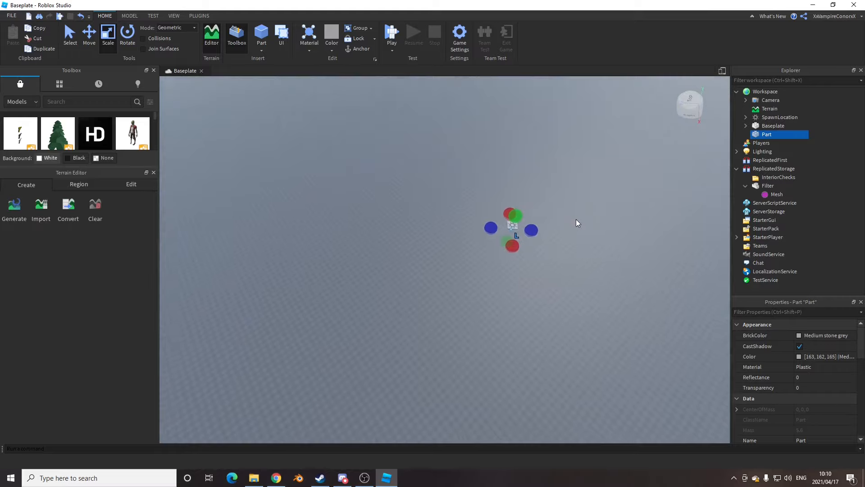
{"action": "scroll", "coordinate": [576, 220], "scroll_direction": "down", "scroll_amount": 2}
{"action": "left_click_drag", "start_coordinate": [540, 229], "coordinate": [682, 240]}
{"action": "key", "text": "ctrl+s"}
{"action": "left_click", "coordinate": [401, 239]}
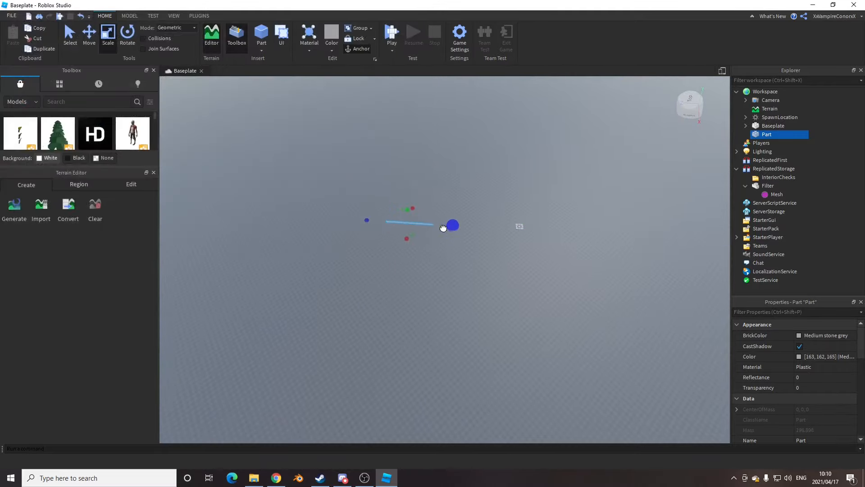
{"action": "right_click_drag", "start_coordinate": [443, 228], "coordinate": [447, 227]}
{"action": "left_click_drag", "start_coordinate": [447, 227], "coordinate": [696, 174]}
{"action": "left_click", "coordinate": [479, 234]}
{"action": "right_click_drag", "start_coordinate": [479, 233], "coordinate": [434, 212]}
{"action": "left_click", "coordinate": [434, 211]}
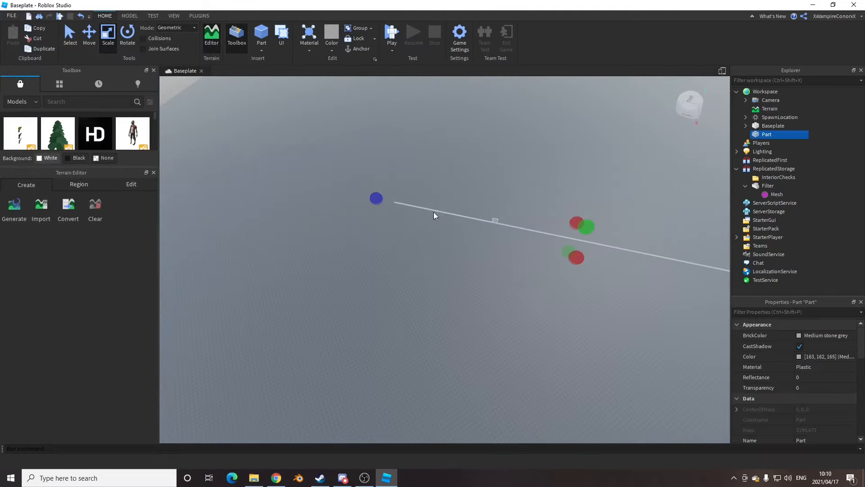
{"action": "left_click_drag", "start_coordinate": [377, 198], "coordinate": [279, 178]}
Scale the part symmetrically in width across the baseplate and increase its height to form a huge block over the area.
{"action": "right_click_drag", "start_coordinate": [575, 222], "coordinate": [502, 241]}
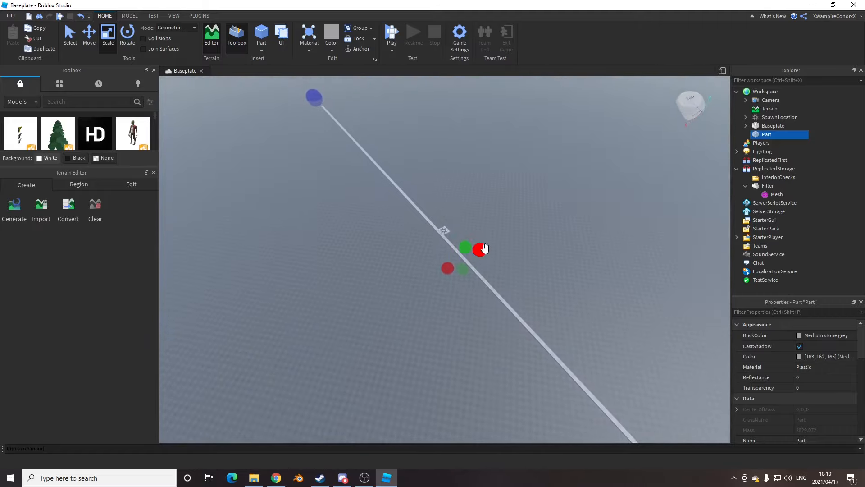
{"action": "left_click_drag", "start_coordinate": [484, 249], "coordinate": [730, 147], "text": "ctrl"}
{"action": "right_click_drag", "start_coordinate": [522, 252], "coordinate": [505, 284]}
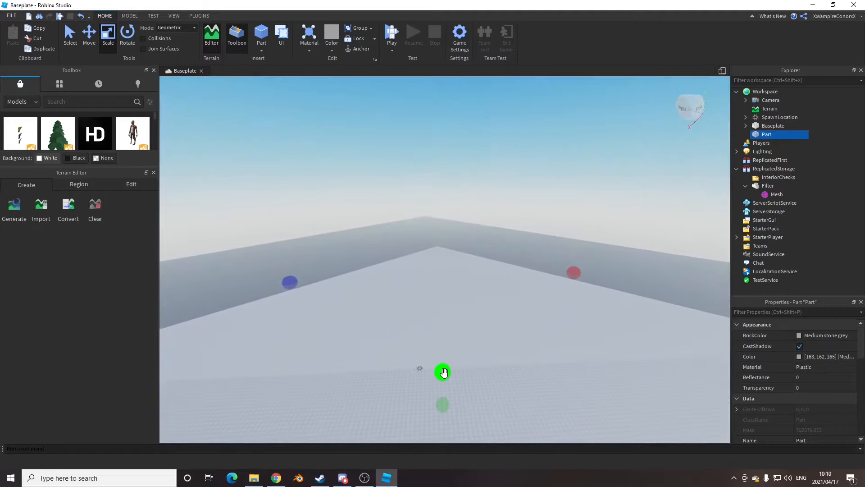
{"action": "left_click_drag", "start_coordinate": [444, 374], "coordinate": [451, 252]}
{"action": "right_click_drag", "start_coordinate": [479, 261], "coordinate": [480, 259]}
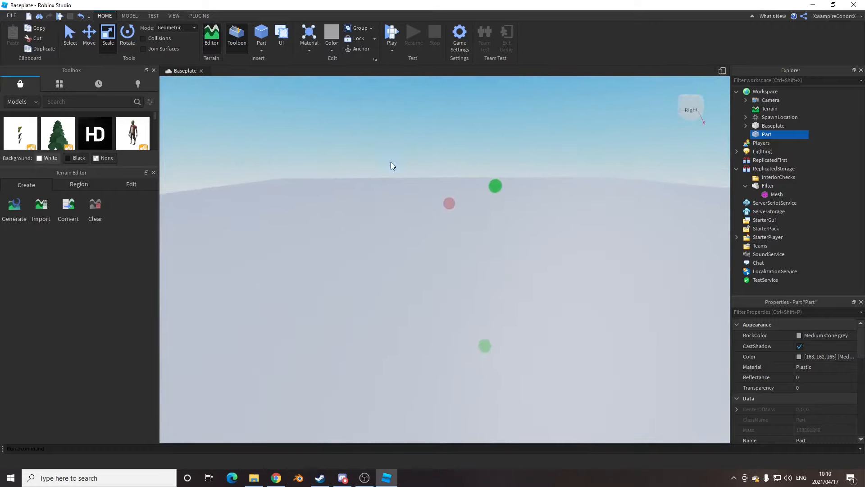
Make the huge block part fully transparent.
{"action": "scroll", "coordinate": [811, 360], "scroll_direction": "down", "scroll_amount": 2}
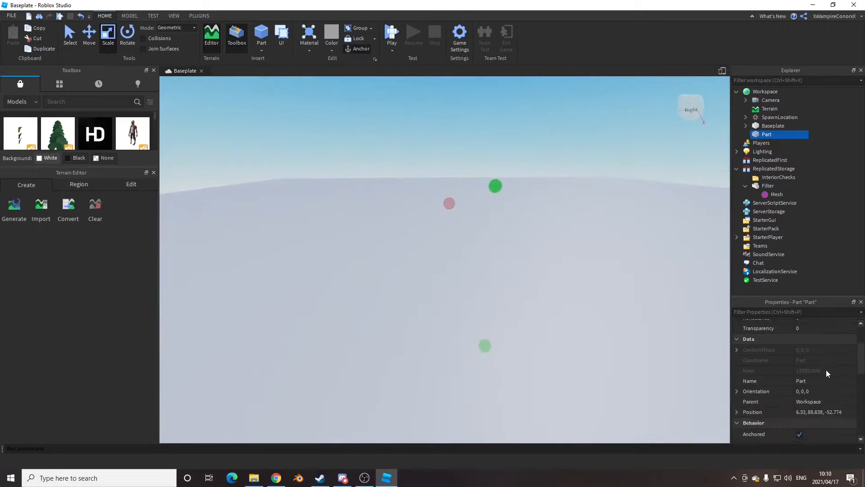
{"action": "scroll", "coordinate": [821, 361], "scroll_direction": "up", "scroll_amount": 1}
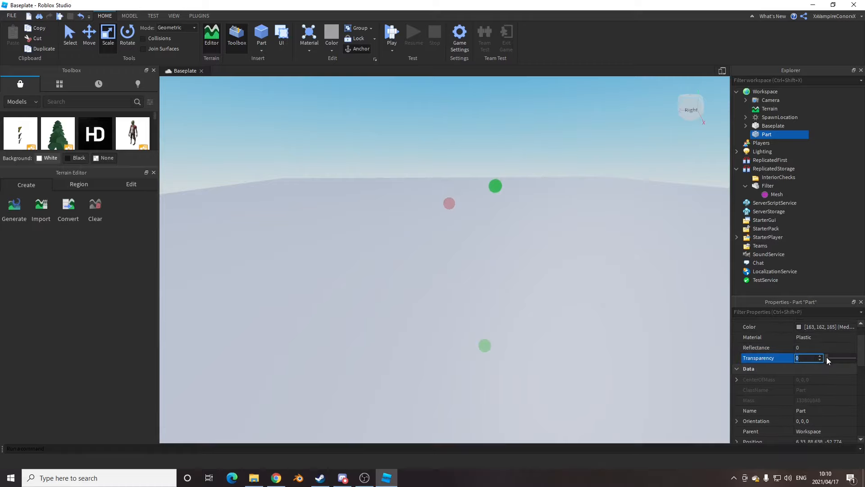
{"action": "left_click_drag", "start_coordinate": [827, 359], "coordinate": [853, 360]}
Turn off CanCollide for the part and move it into the InteriorChecks folder in ReplicatedStorage.
{"action": "scroll", "coordinate": [825, 385], "scroll_direction": "down", "scroll_amount": 3}
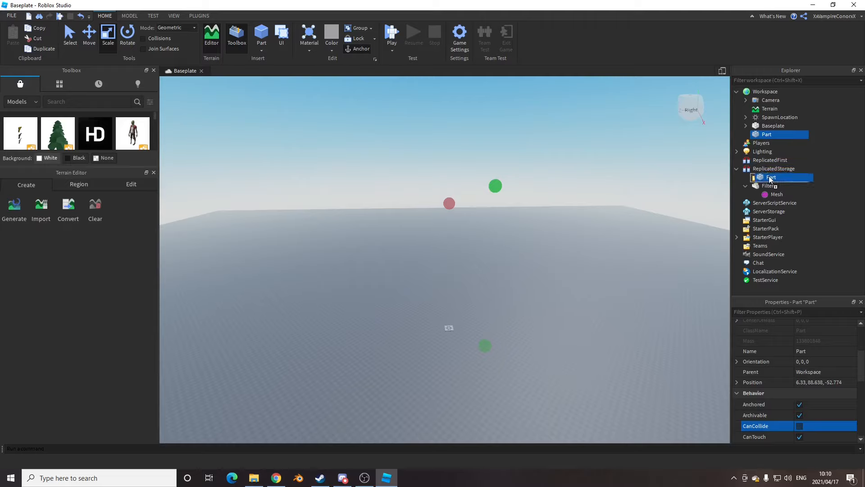
{"action": "left_click", "coordinate": [487, 115]}
{"action": "right_click_drag", "start_coordinate": [488, 116], "coordinate": [453, 75]}
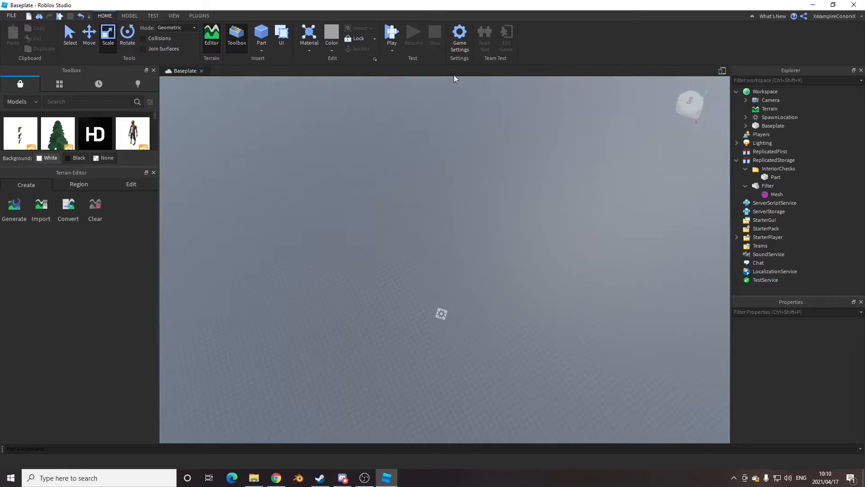
Start a playtest and move the character around the baseplate to examine the volumetric lighting filter in third and first person.
{"action": "left_click", "coordinate": [392, 34]}
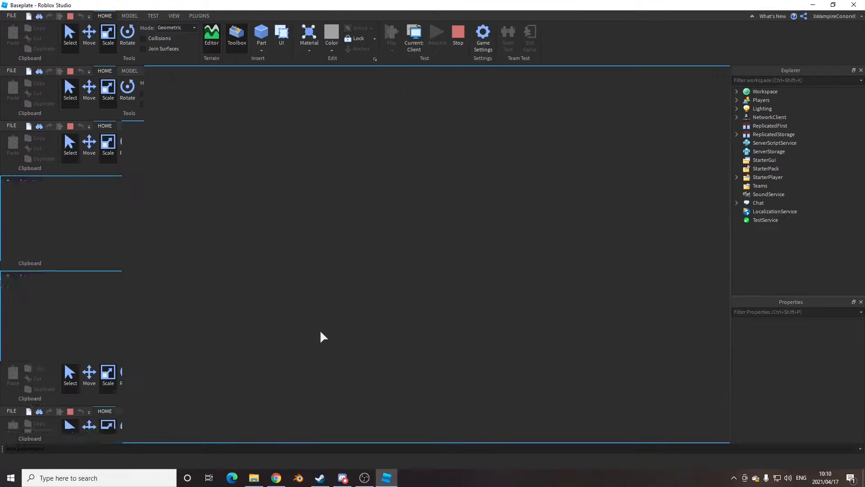
{"action": "key", "text": "w"}
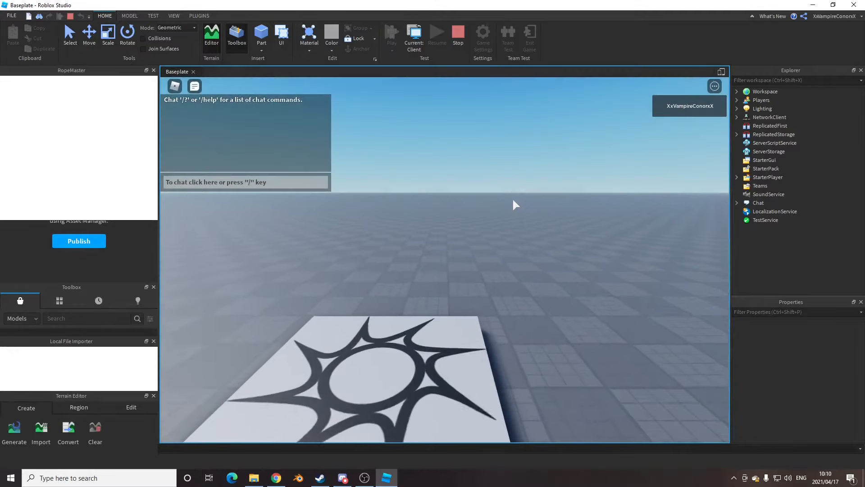
{"action": "right_click_drag", "start_coordinate": [586, 206], "coordinate": [616, 211]}
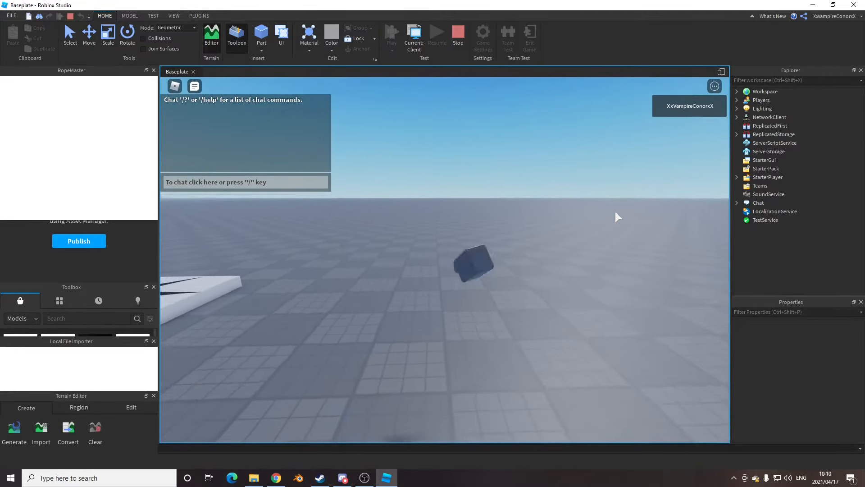
{"action": "key", "text": "w"}
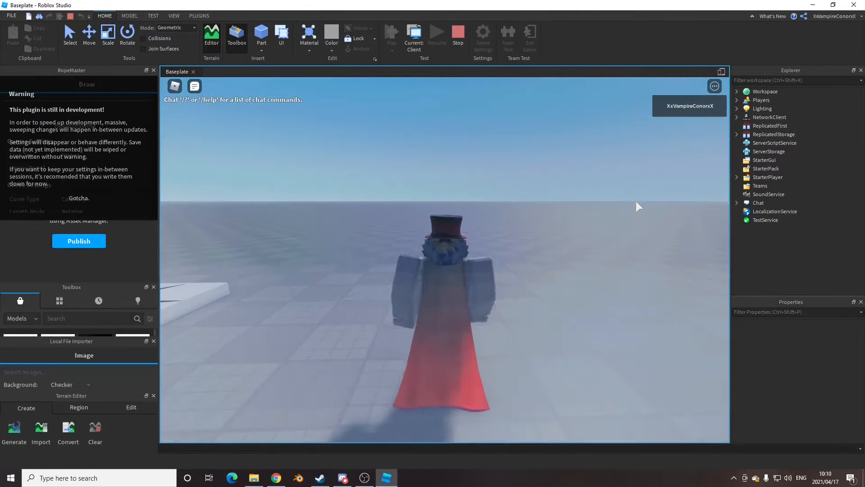
{"action": "right_click_drag", "start_coordinate": [636, 201], "coordinate": [371, 274]}
{"action": "right_click_drag", "start_coordinate": [393, 149], "coordinate": [594, 244]}
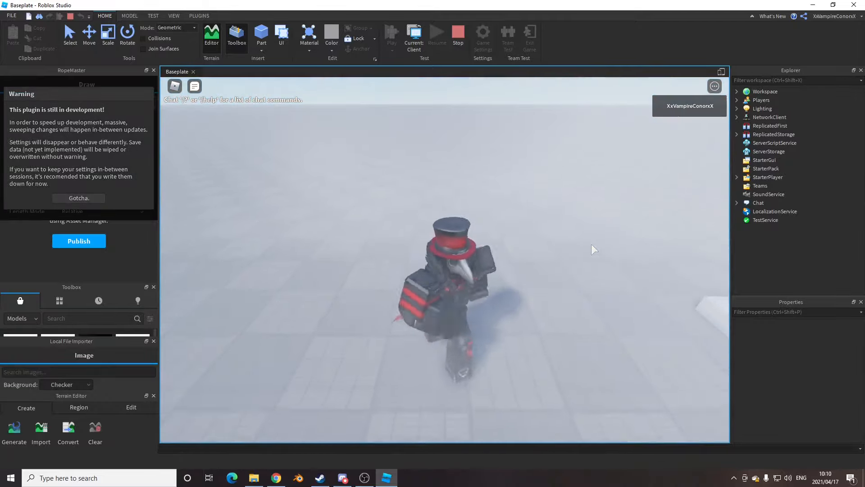
{"action": "scroll", "coordinate": [591, 244], "scroll_direction": "up", "scroll_amount": 5}
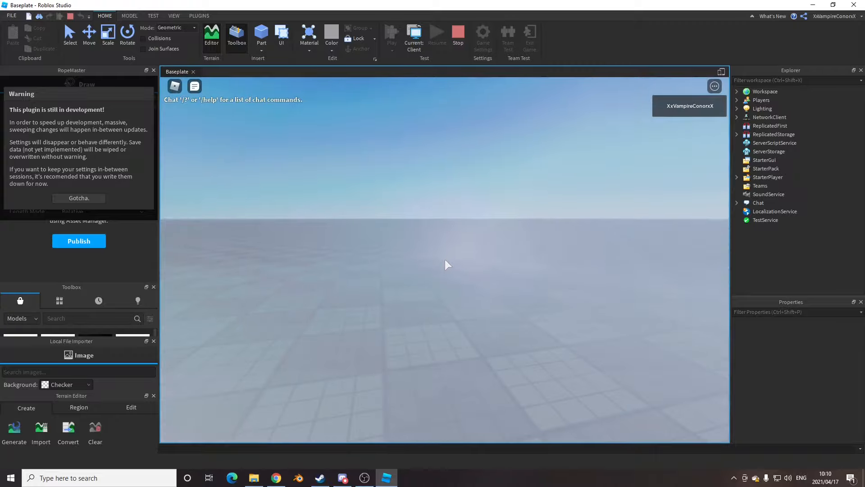
{"action": "scroll", "coordinate": [445, 260], "scroll_direction": "down", "scroll_amount": 5}
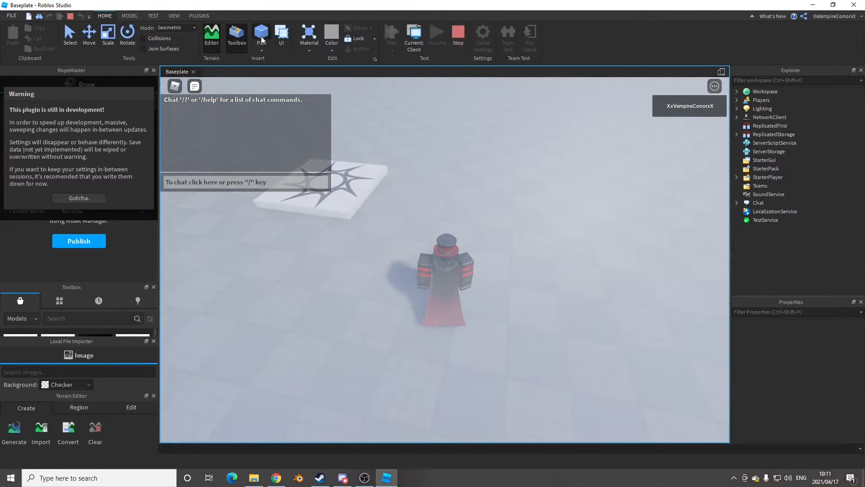
Insert a block part above the baseplate during the playtest and anchor it.
{"action": "left_click", "coordinate": [262, 39]}
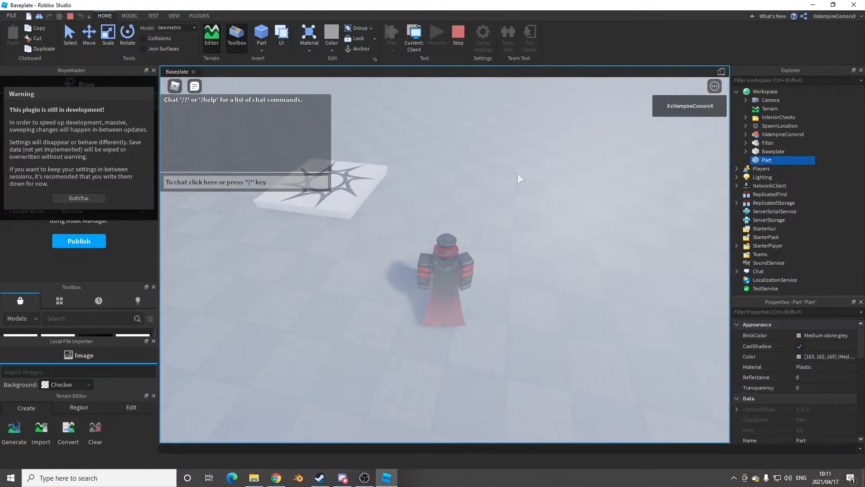
{"action": "left_click", "coordinate": [353, 51]}
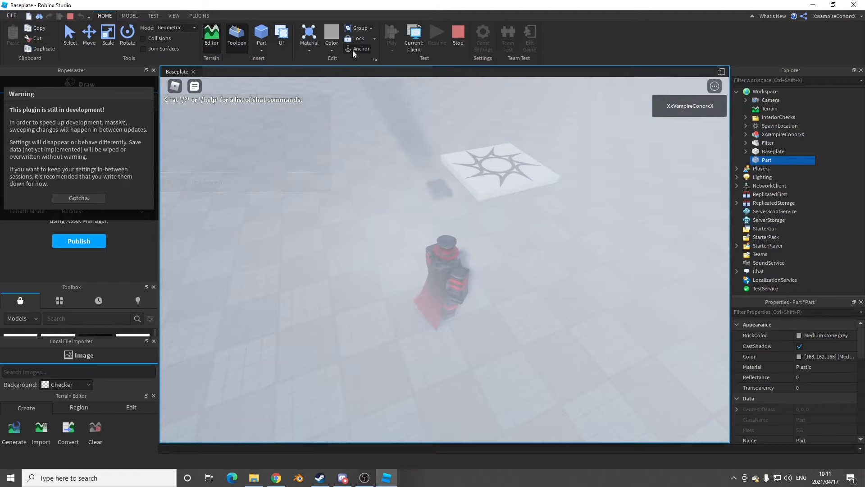
{"action": "right_click_drag", "start_coordinate": [418, 131], "coordinate": [418, 131]}
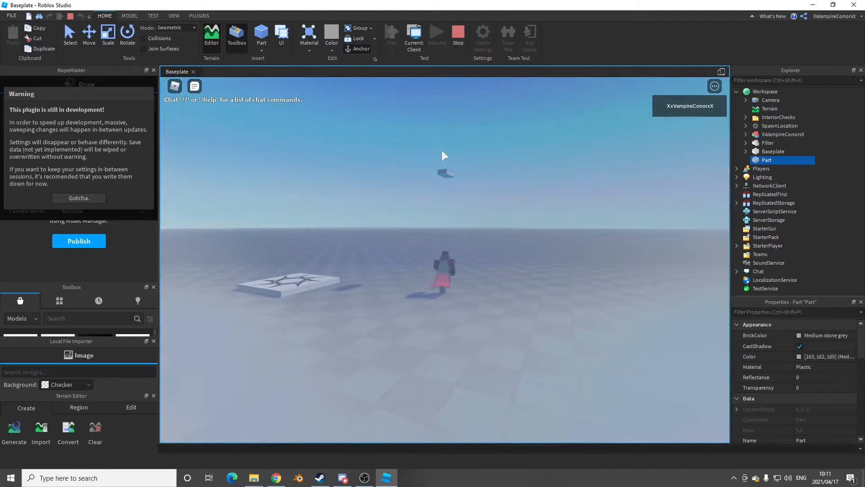
Add a SurfaceLight to the floating part and set its Face to Bottom.
{"action": "left_click", "coordinate": [778, 160]}
{"action": "type", "text": "s"}
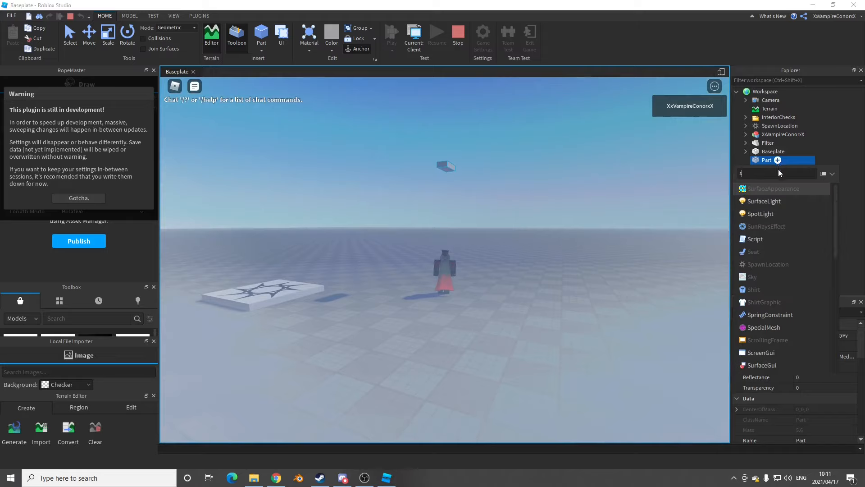
{"action": "left_click", "coordinate": [760, 202]}
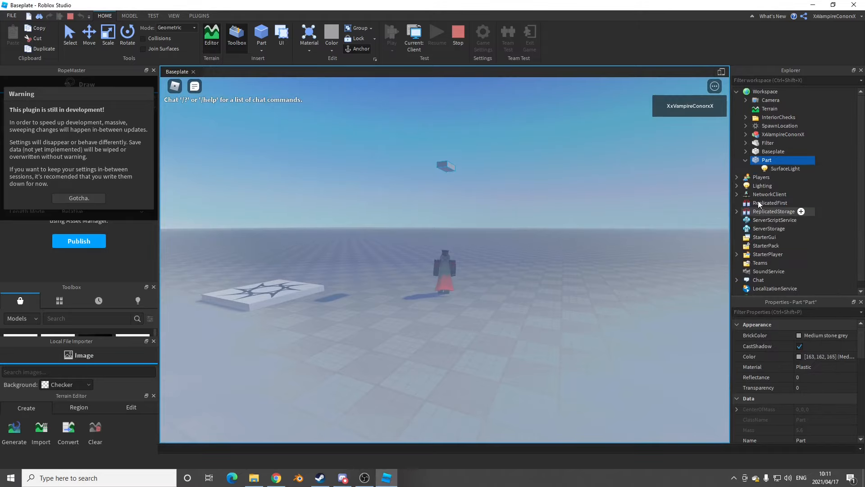
{"action": "left_click", "coordinate": [784, 169]}
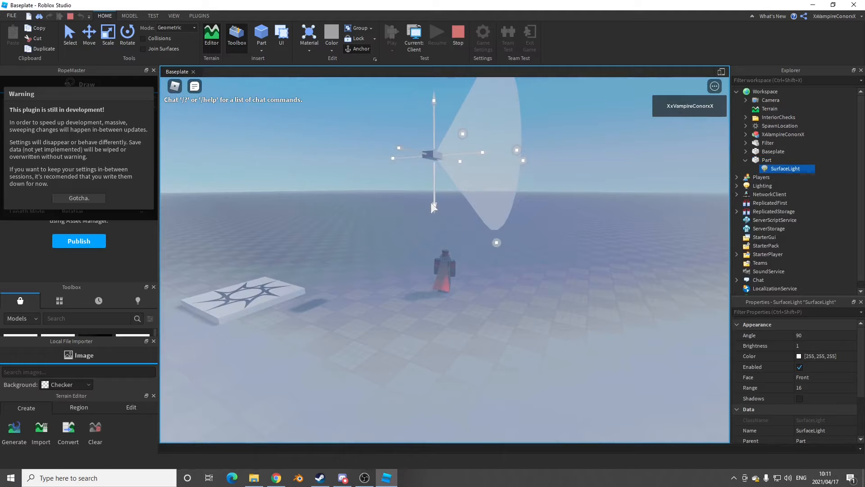
{"action": "left_click", "coordinate": [434, 204]}
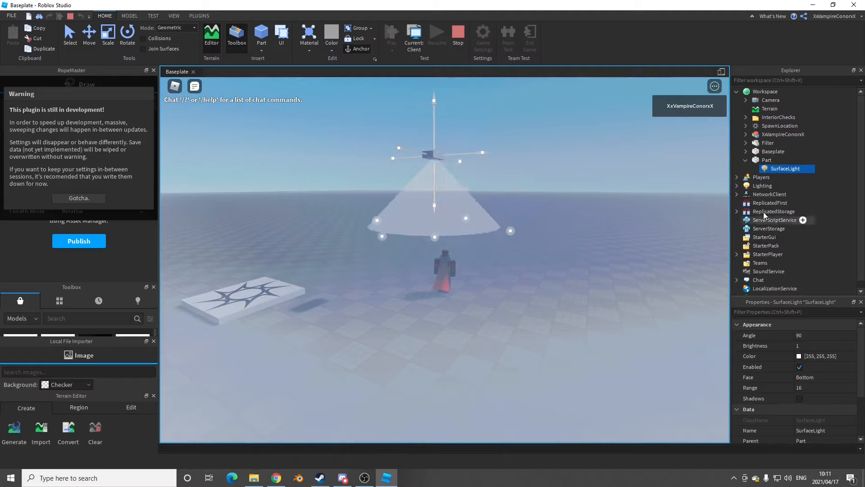
Switch the scene to night with the Celestial Body Dragger plugin, positioning the moon low above the horizon behind the floating part.
{"action": "left_click", "coordinate": [765, 160]}
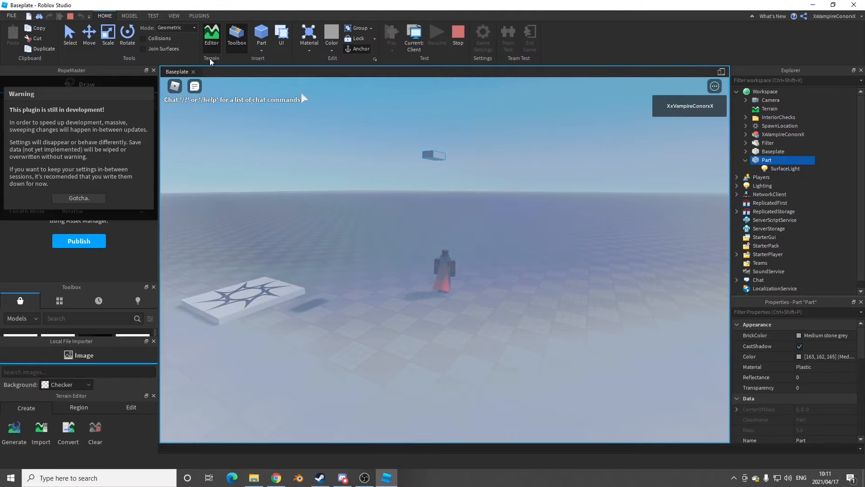
{"action": "left_click", "coordinate": [197, 16]}
{"action": "left_click", "coordinate": [716, 38]}
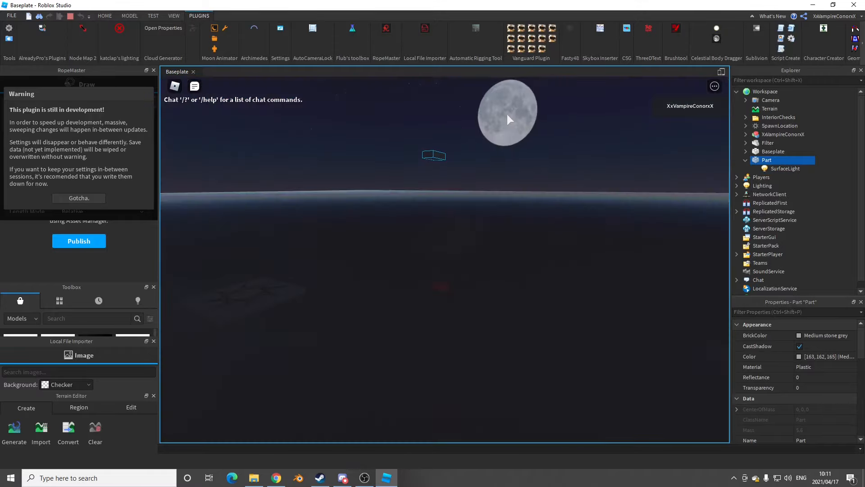
{"action": "right_click_drag", "start_coordinate": [508, 115], "coordinate": [506, 113]}
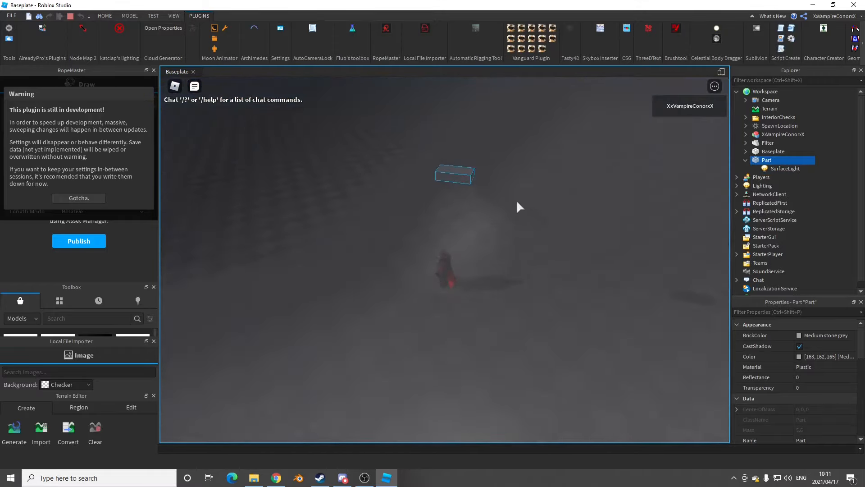
{"action": "left_click_drag", "start_coordinate": [318, 232], "coordinate": [331, 146]}
{"action": "right_click_drag", "start_coordinate": [358, 152], "coordinate": [359, 154]}
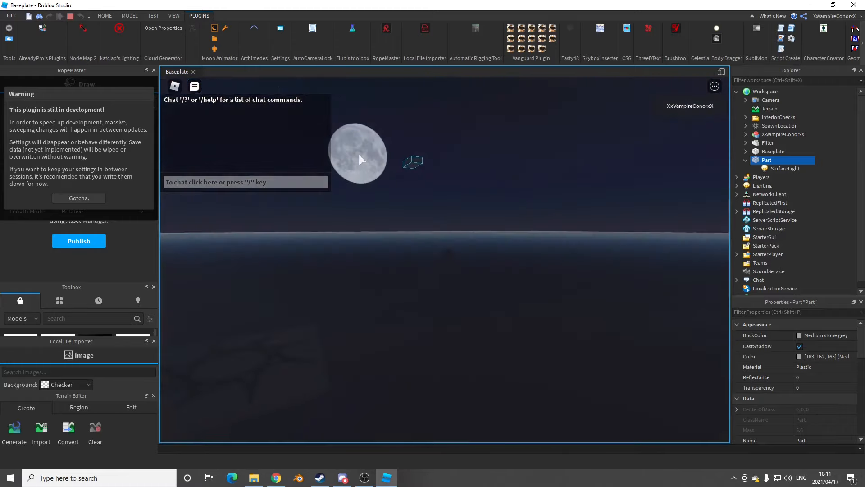
{"action": "key", "text": "w"}
{"action": "left_click_drag", "start_coordinate": [449, 133], "coordinate": [417, 159]}
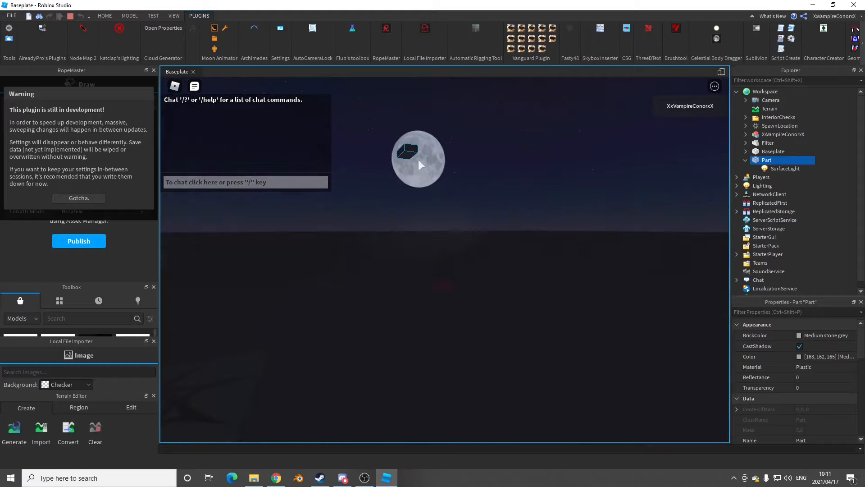
{"action": "right_click_drag", "start_coordinate": [417, 159], "coordinate": [417, 161]}
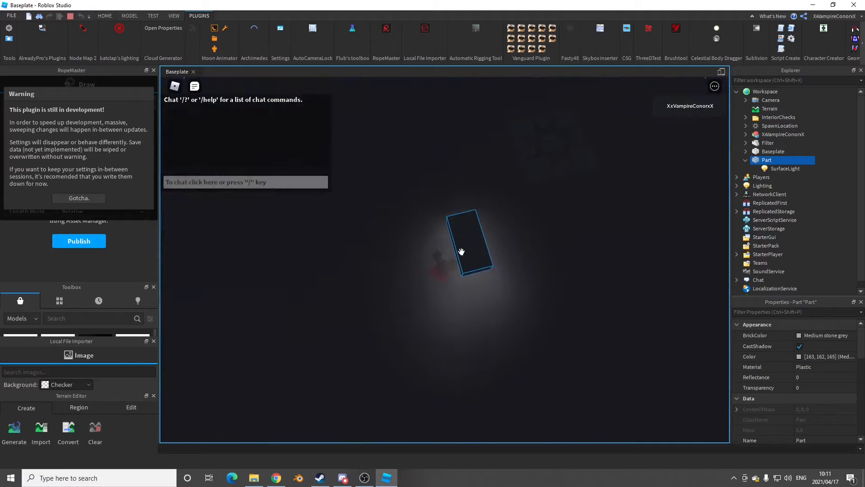
Extend the SurfaceLight's range to about 33 so that its cone reaches the baseplate.
{"action": "left_click", "coordinate": [477, 244]}
{"action": "scroll", "coordinate": [452, 188], "scroll_direction": "up", "scroll_amount": 5}
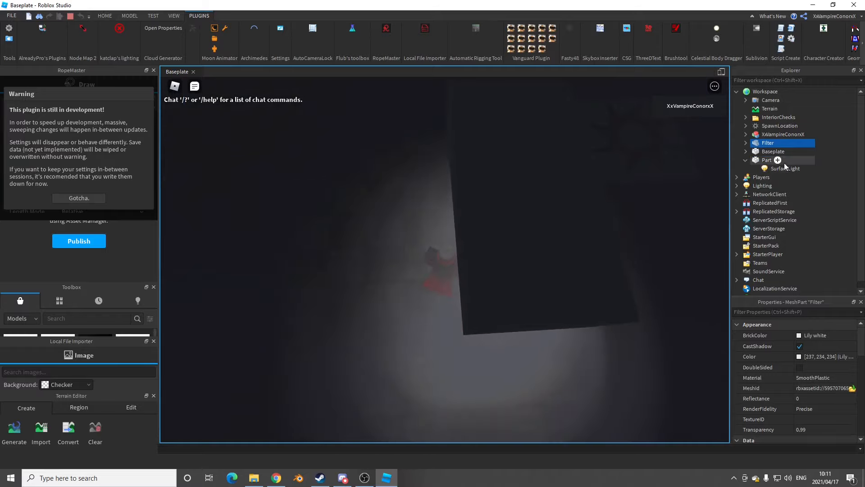
{"action": "left_click", "coordinate": [785, 162]}
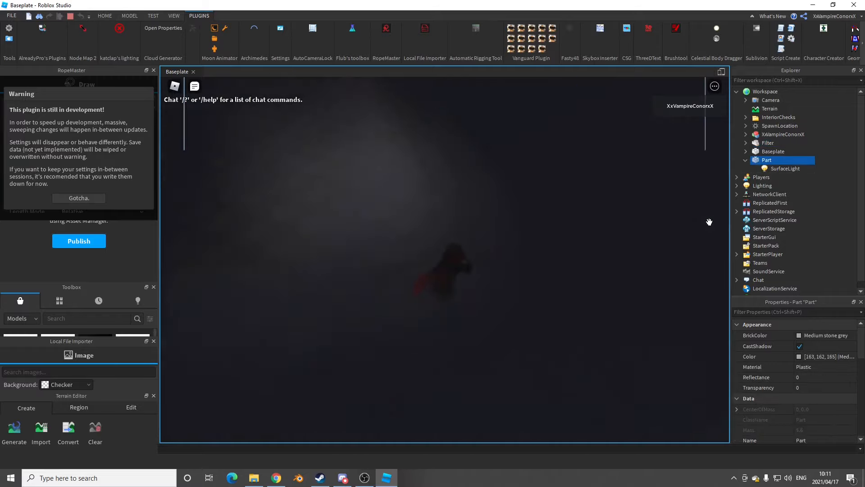
{"action": "left_click", "coordinate": [778, 169]}
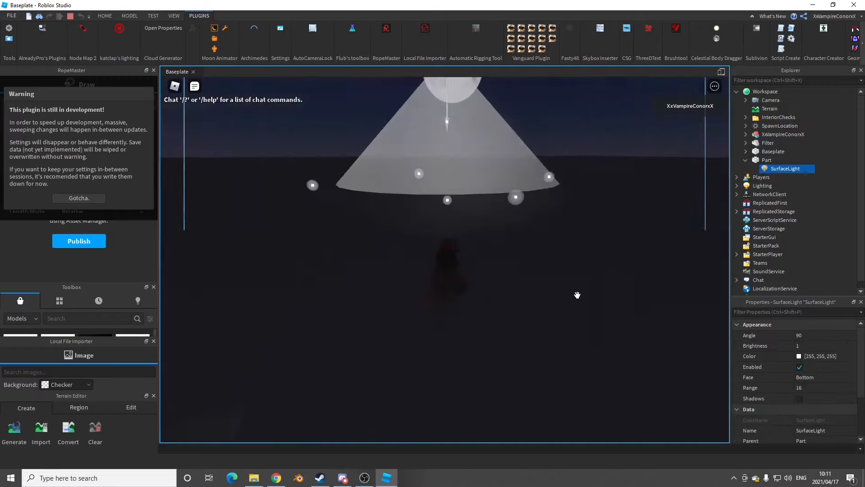
{"action": "left_click_drag", "start_coordinate": [447, 195], "coordinate": [452, 324]}
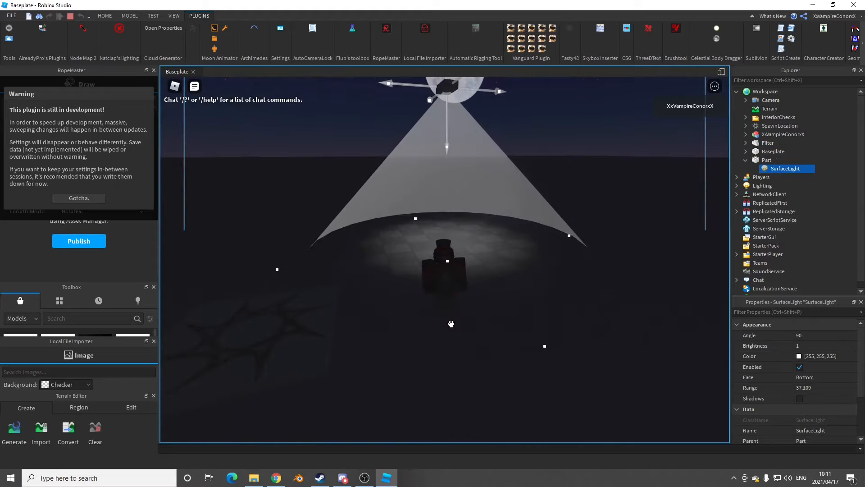
{"action": "key", "text": "w"}
{"action": "key", "text": "d"}
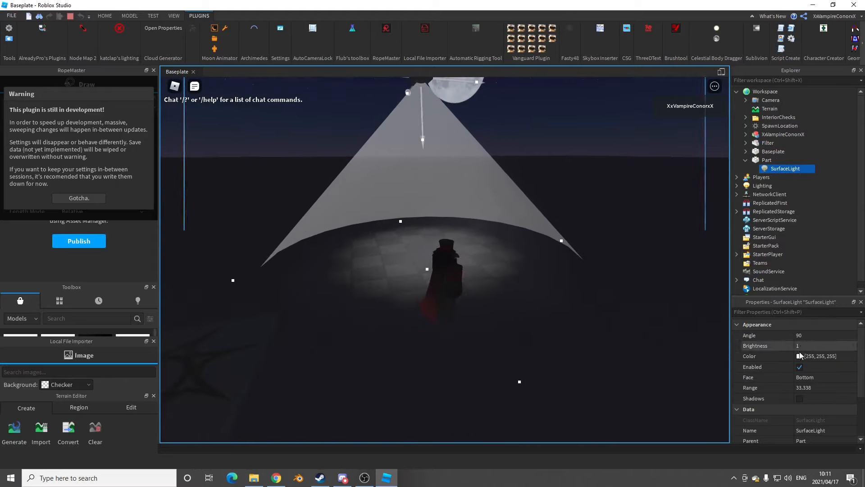
Set the SurfaceLight's color to orange (255, 85, 0) and its Brightness to 1.9.
{"action": "left_click", "coordinate": [800, 356]}
{"action": "left_click", "coordinate": [363, 202]}
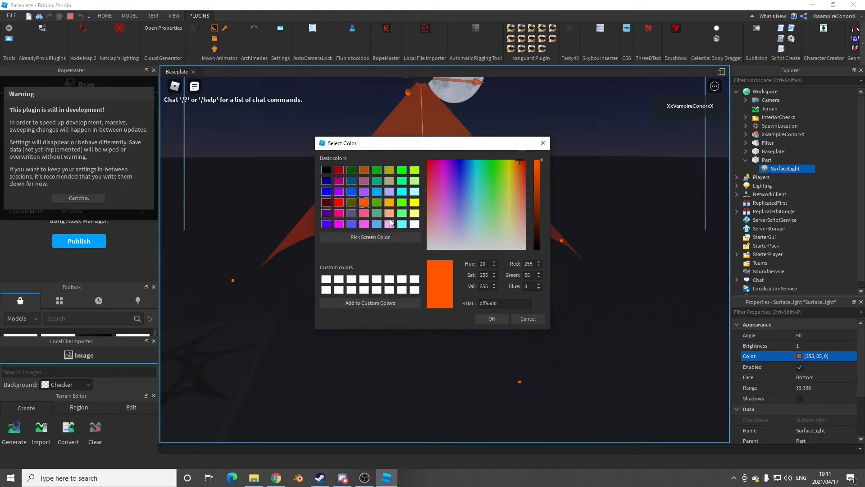
{"action": "left_click", "coordinate": [490, 319]}
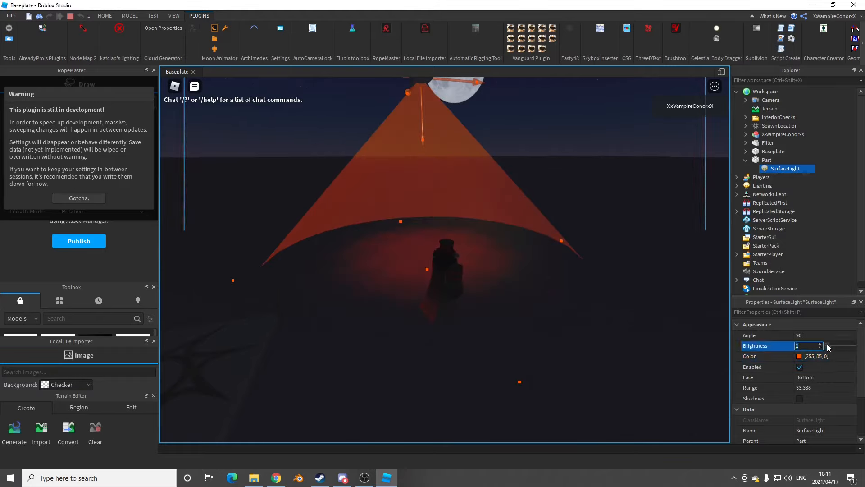
{"action": "left_click_drag", "start_coordinate": [827, 346], "coordinate": [828, 345]}
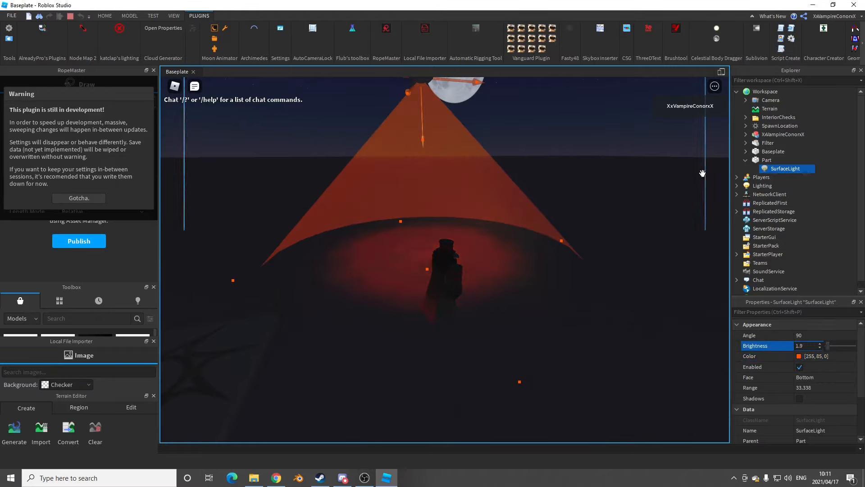
Duplicate the floating light part and move the copy down into the light beam above the baseplate.
{"action": "left_click", "coordinate": [761, 160]}
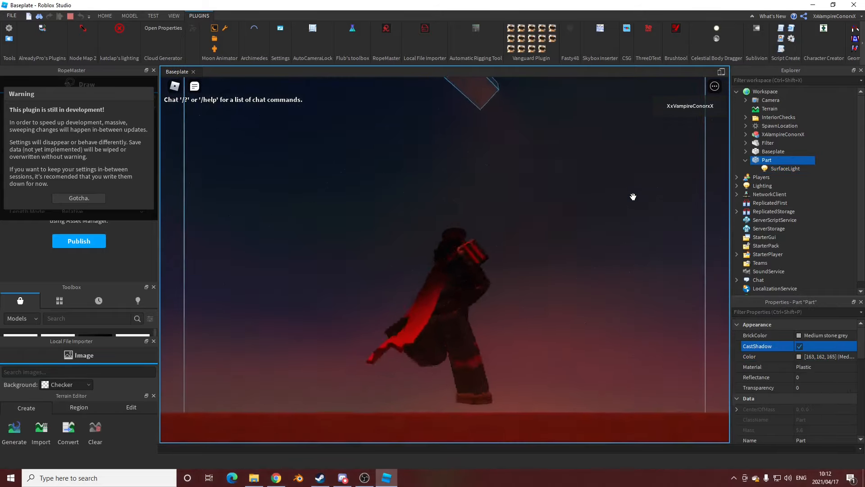
{"action": "right_click_drag", "start_coordinate": [634, 197], "coordinate": [578, 199]}
{"action": "left_click", "coordinate": [105, 16]}
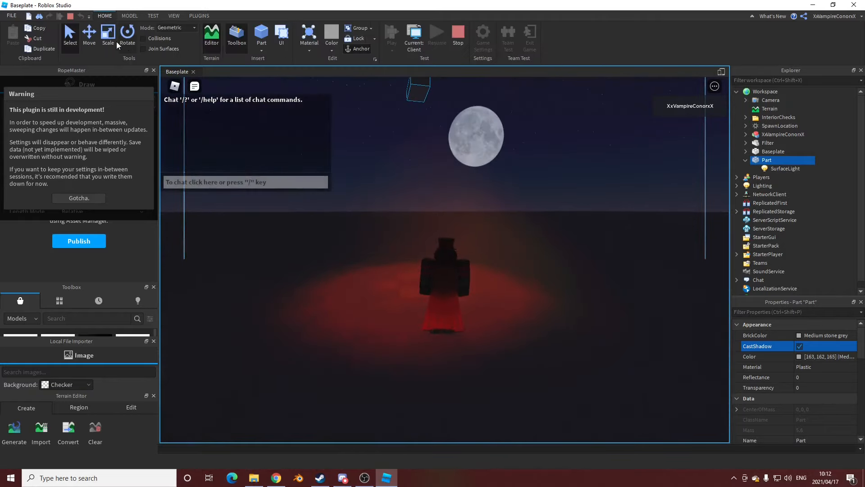
{"action": "right_click_drag", "start_coordinate": [405, 148], "coordinate": [405, 149]}
{"action": "key", "text": "ctrl+d"}
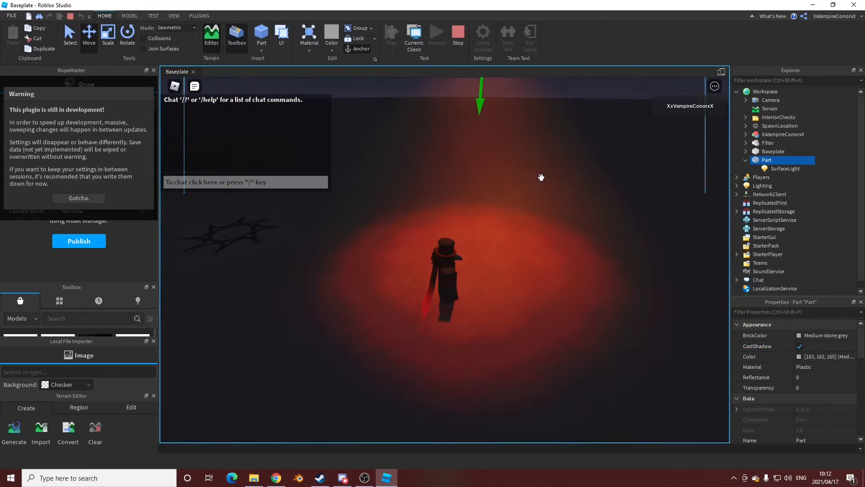
{"action": "right_click_drag", "start_coordinate": [539, 180], "coordinate": [537, 182]}
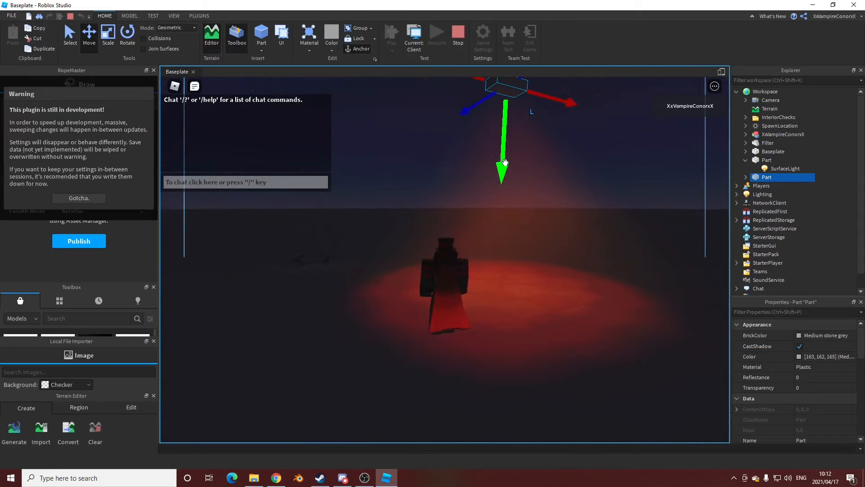
{"action": "left_click_drag", "start_coordinate": [505, 163], "coordinate": [495, 255]}
{"action": "right_click_drag", "start_coordinate": [622, 183], "coordinate": [622, 184]}
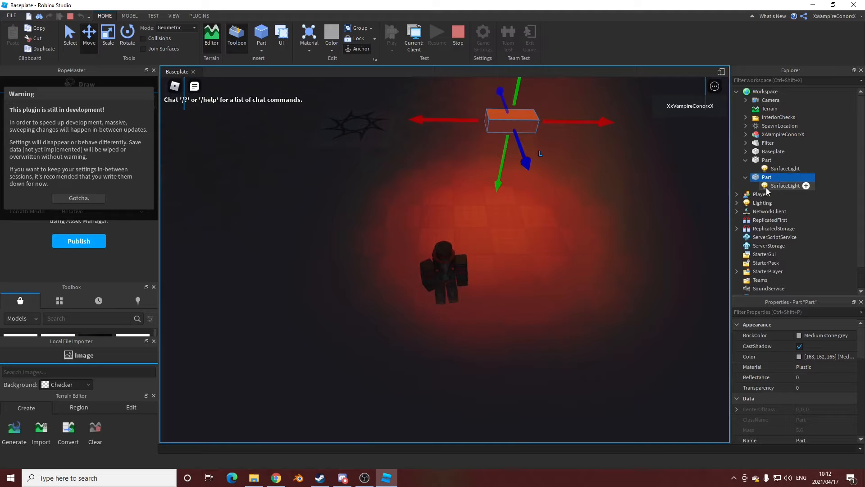
Delete the SurfaceLight from the duplicated lower part.
{"action": "left_click", "coordinate": [768, 186]}
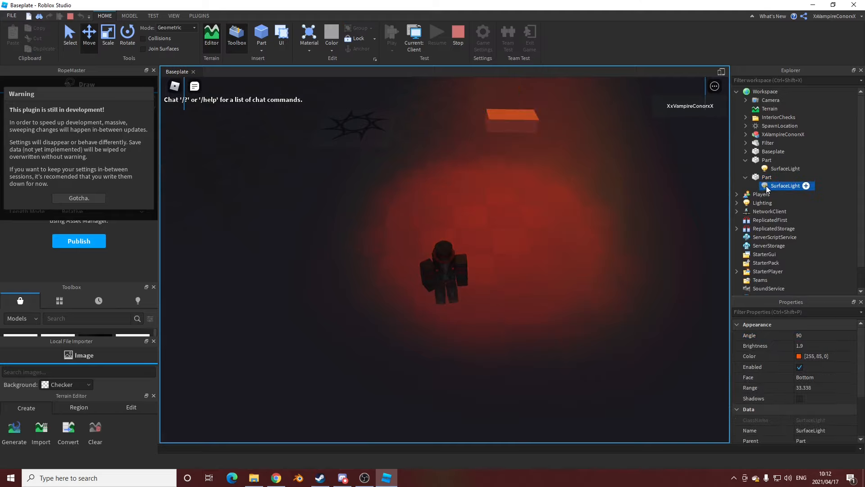
{"action": "key", "text": "Delete"}
{"action": "left_click", "coordinate": [765, 178]}
Enable Shadows on the upper part's SurfaceLight and view the shadows on the baseplate.
{"action": "left_click", "coordinate": [765, 169]}
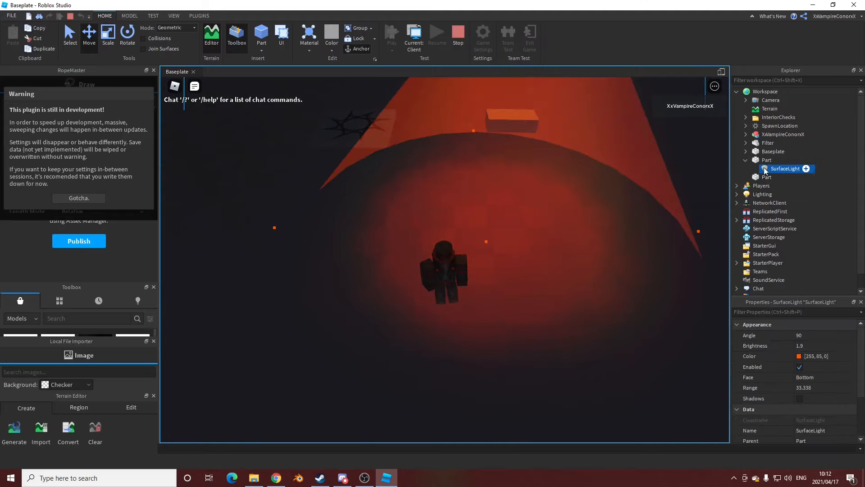
{"action": "right_click_drag", "start_coordinate": [671, 170], "coordinate": [671, 170]}
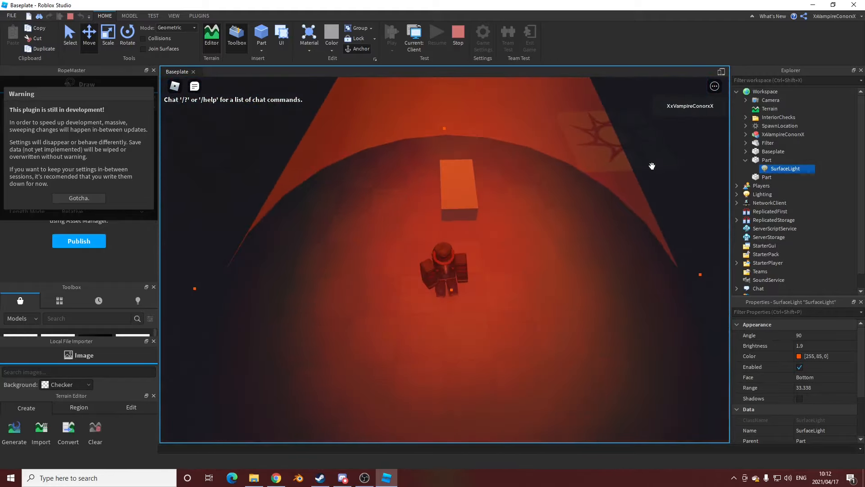
{"action": "right_click_drag", "start_coordinate": [602, 162], "coordinate": [602, 162]}
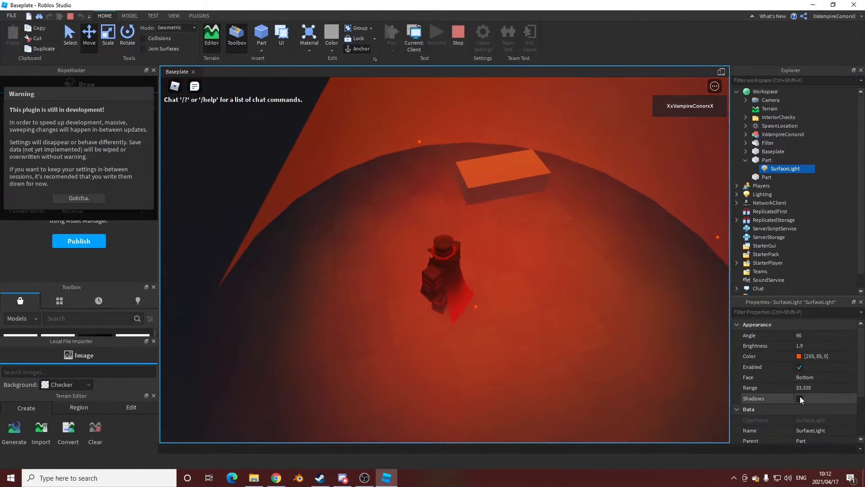
{"action": "left_click", "coordinate": [801, 399]}
{"action": "right_click_drag", "start_coordinate": [618, 274], "coordinate": [694, 174]}
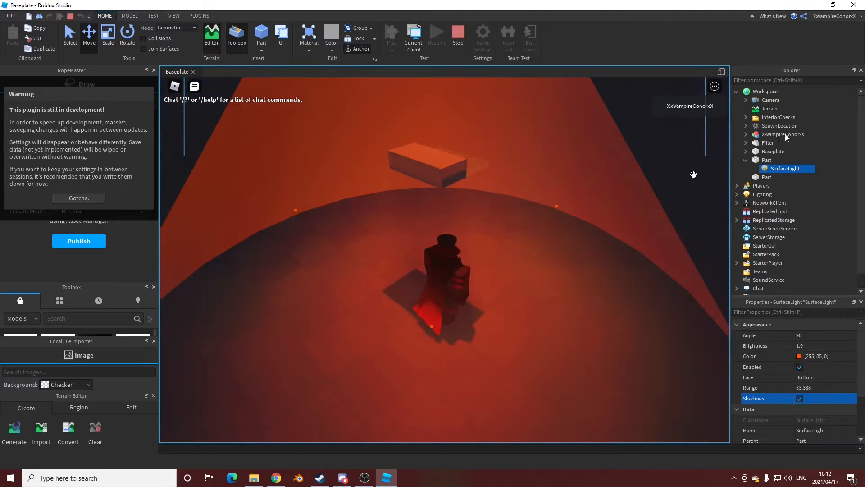
Scale the lower part lengthwise into a long beam that spans the light cone.
{"action": "left_click", "coordinate": [765, 178]}
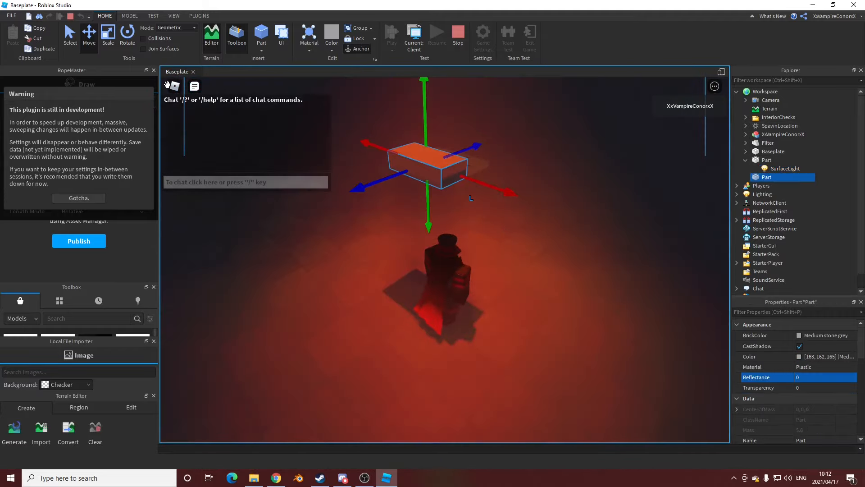
{"action": "left_click_drag", "start_coordinate": [467, 176], "coordinate": [548, 207]}
{"action": "key", "text": "a"}
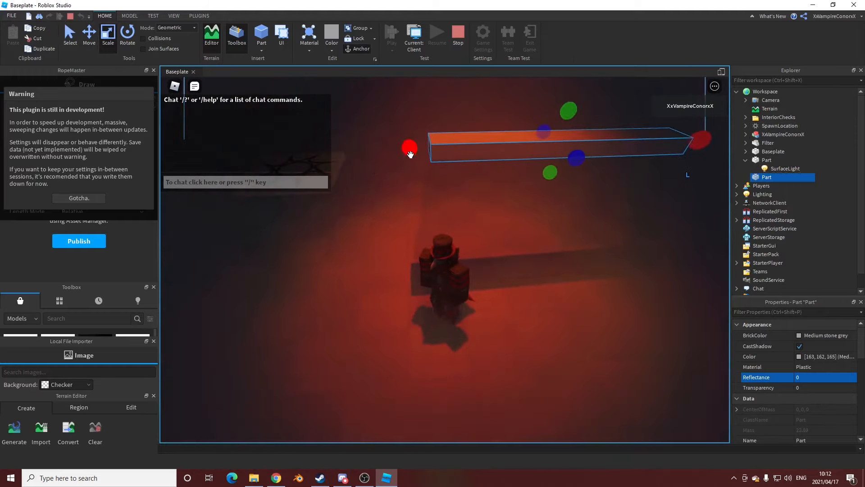
{"action": "mouse_move", "coordinate": [410, 152]}
{"action": "left_mouse_down"}
{"action": "mouse_move", "coordinate": [348, 145]}
{"action": "mouse_move", "coordinate": [397, 162]}
{"action": "left_mouse_up"}
{"action": "right_click_drag", "start_coordinate": [396, 163], "coordinate": [411, 163]}
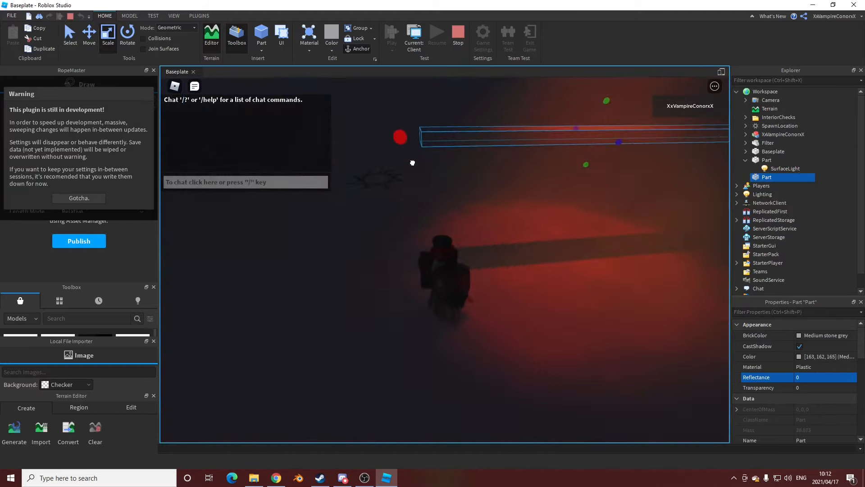
{"action": "left_click", "coordinate": [531, 177]}
{"action": "right_click_drag", "start_coordinate": [531, 178], "coordinate": [553, 169]}
{"action": "left_click", "coordinate": [766, 160]}
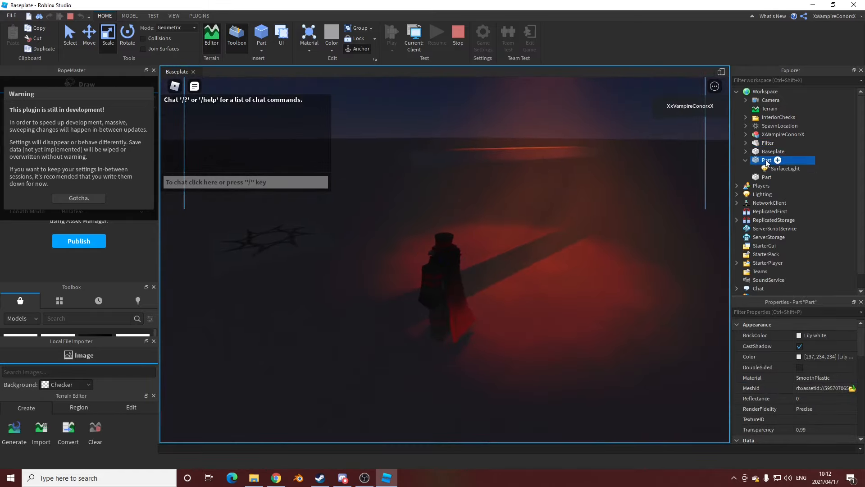
{"action": "right_click_drag", "start_coordinate": [477, 191], "coordinate": [477, 191]}
Walk around in first person to examine the beam's shadow through the volumetric light from several angles.
{"action": "scroll", "coordinate": [477, 192], "scroll_direction": "up", "scroll_amount": 3}
{"action": "scroll", "coordinate": [477, 191], "scroll_direction": "up", "scroll_amount": 3}
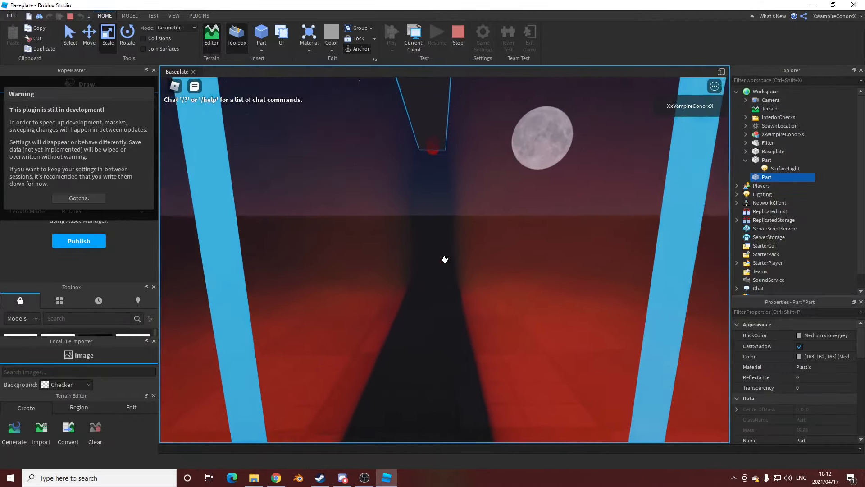
{"action": "key", "text": "w"}
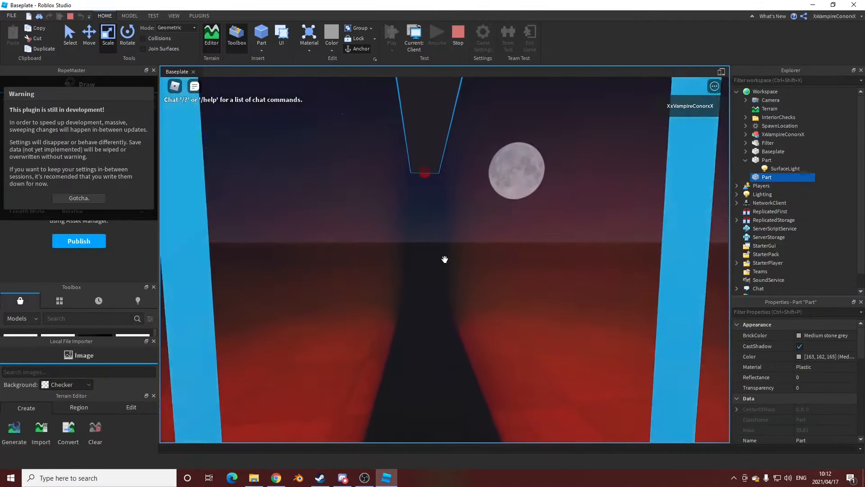
{"action": "key", "text": "w"}
{"action": "key", "text": "w"}
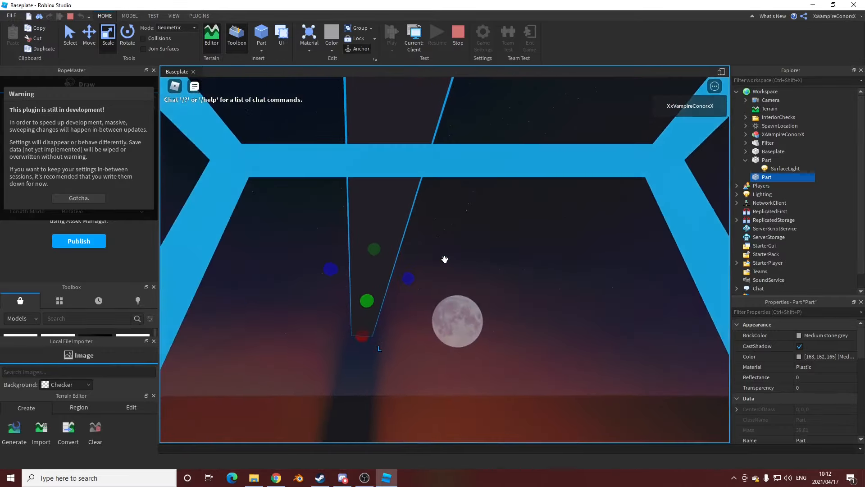
{"action": "key", "text": "w"}
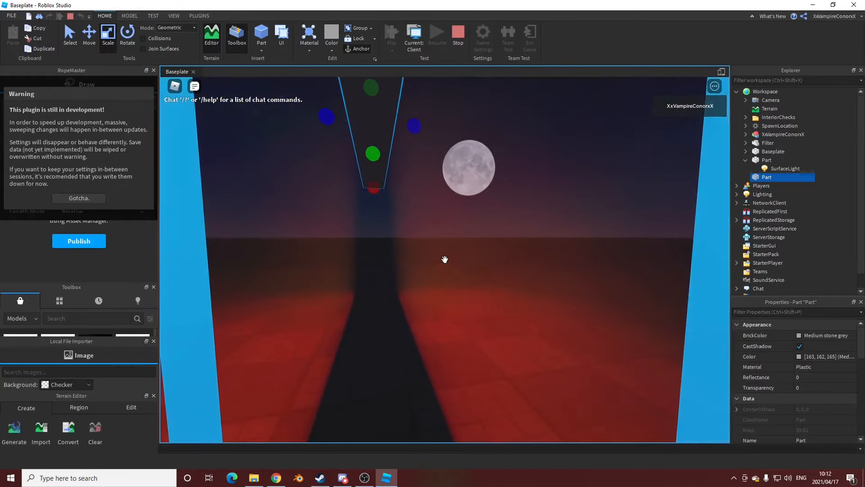
{"action": "key", "text": "w"}
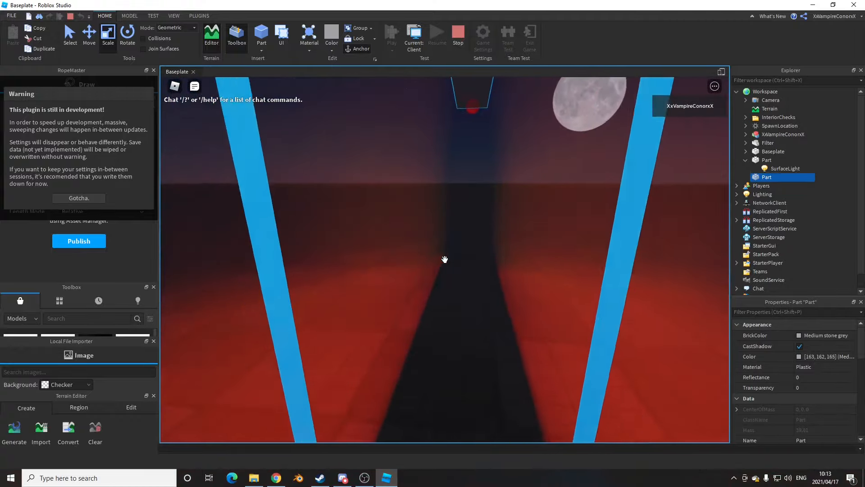
{"action": "key", "text": "s"}
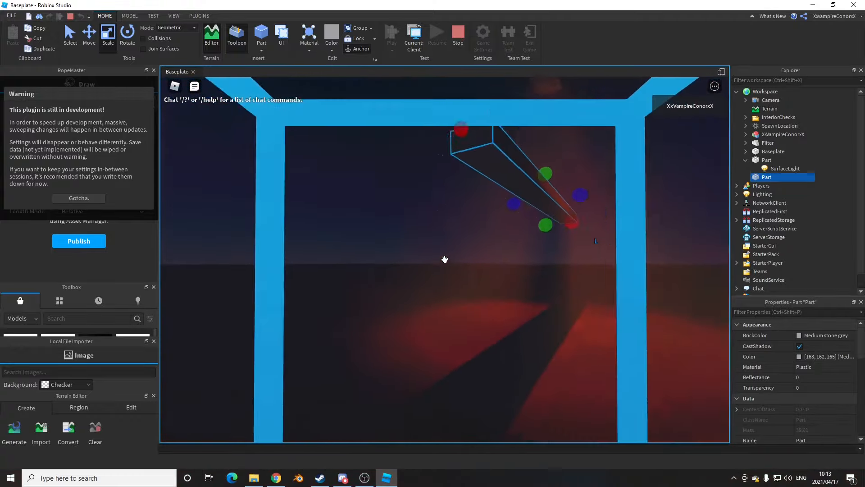
{"action": "key", "text": "d"}
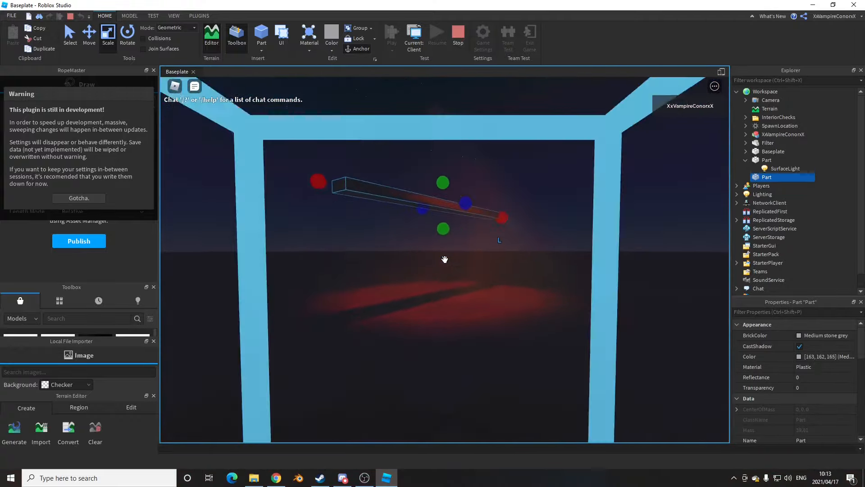
View the beam and its shadow in the volumetric light from several angles in third person.
{"action": "scroll", "coordinate": [445, 259], "scroll_direction": "down", "scroll_amount": 4}
{"action": "right_click_drag", "start_coordinate": [501, 178], "coordinate": [445, 259]}
{"action": "key", "text": "d"}
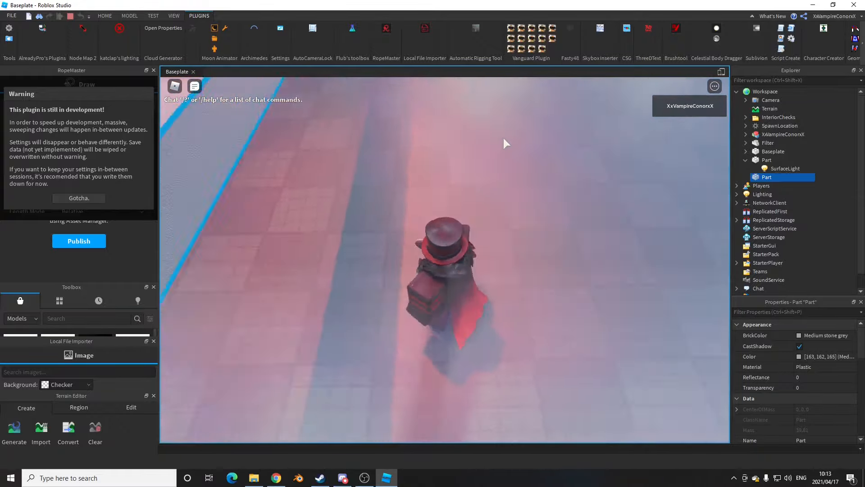
{"action": "right_click_drag", "start_coordinate": [504, 138], "coordinate": [504, 138]}
{"action": "key", "text": "s"}
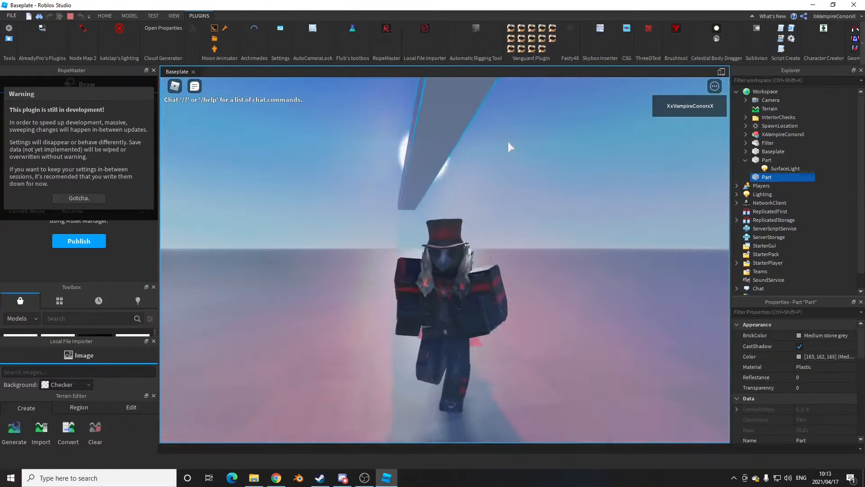
Duplicate the part containing the SurfaceLight and move the copy away from the beam.
{"action": "left_click", "coordinate": [767, 160]}
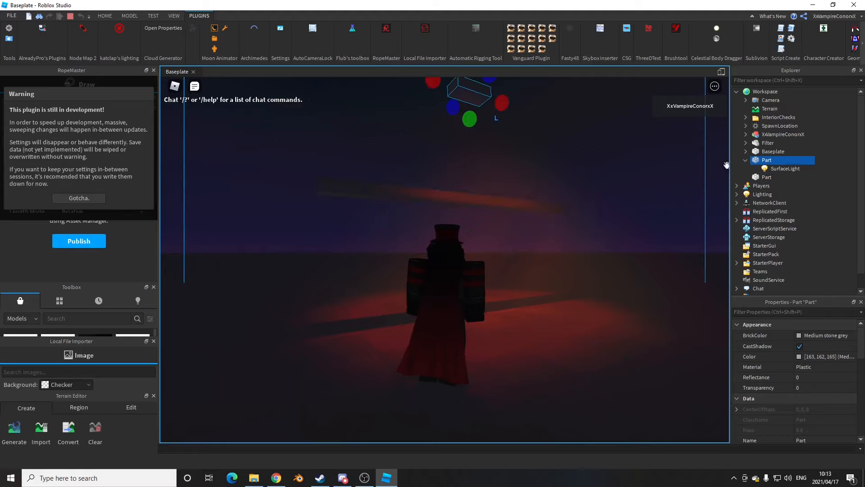
{"action": "left_click", "coordinate": [106, 15]}
{"action": "key", "text": "s"}
{"action": "right_click_drag", "start_coordinate": [376, 135], "coordinate": [383, 134]}
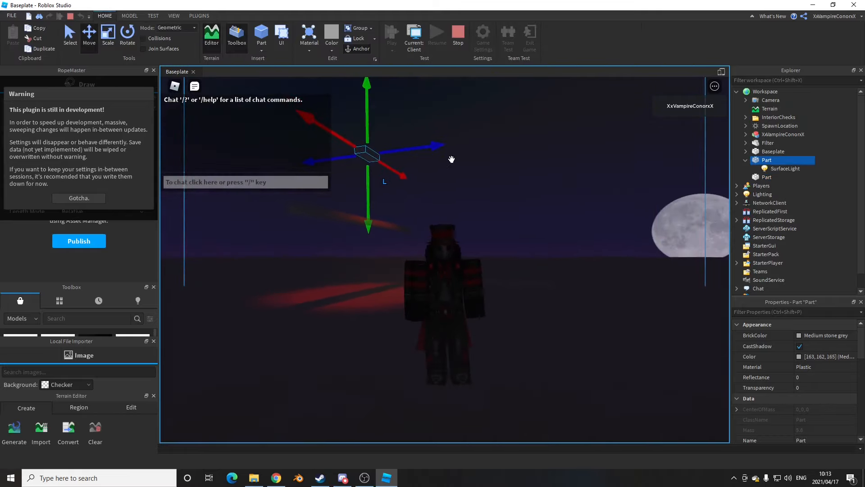
{"action": "right_click_drag", "start_coordinate": [606, 151], "coordinate": [483, 152]}
{"action": "left_click_drag", "start_coordinate": [470, 125], "coordinate": [469, 173]}
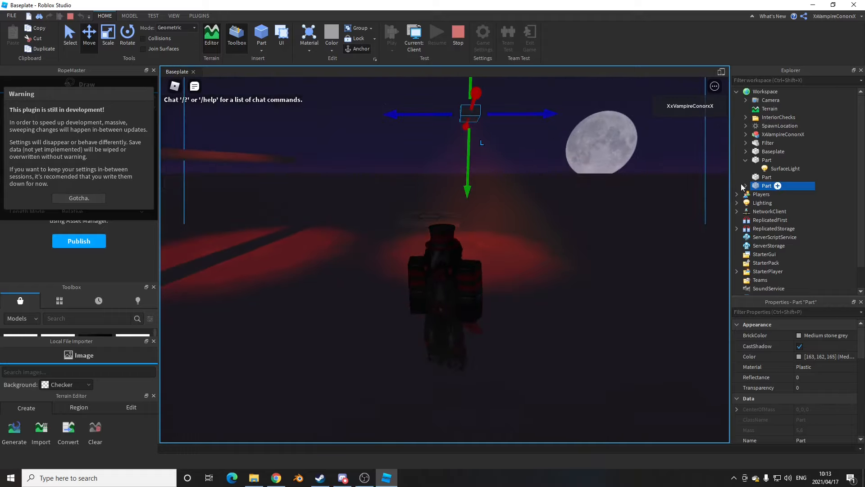
Replace the SurfaceLight in the duplicated part with a PointLight.
{"action": "key", "text": "Delete"}
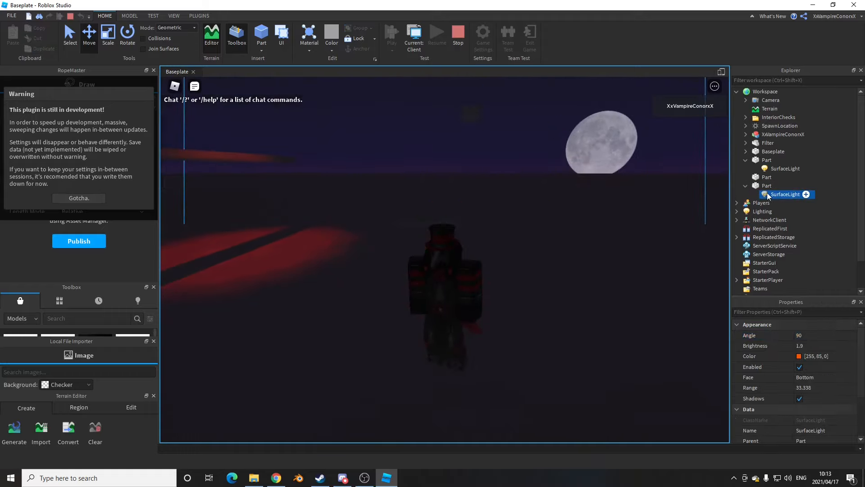
{"action": "left_click", "coordinate": [766, 186]}
{"action": "left_click", "coordinate": [777, 185]}
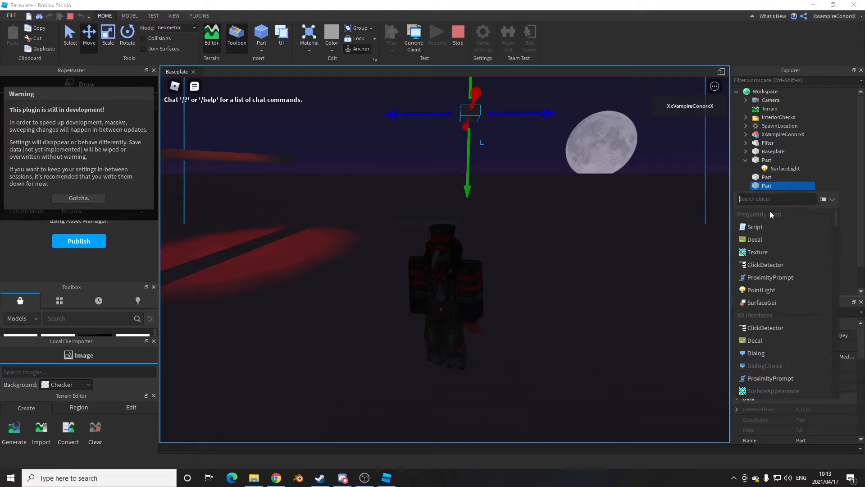
{"action": "left_click", "coordinate": [768, 288]}
Walk around the PointLight and the red SurfaceLight to compare their volumetric glow and shadows at night.
{"action": "right_click_drag", "start_coordinate": [591, 238], "coordinate": [559, 151]}
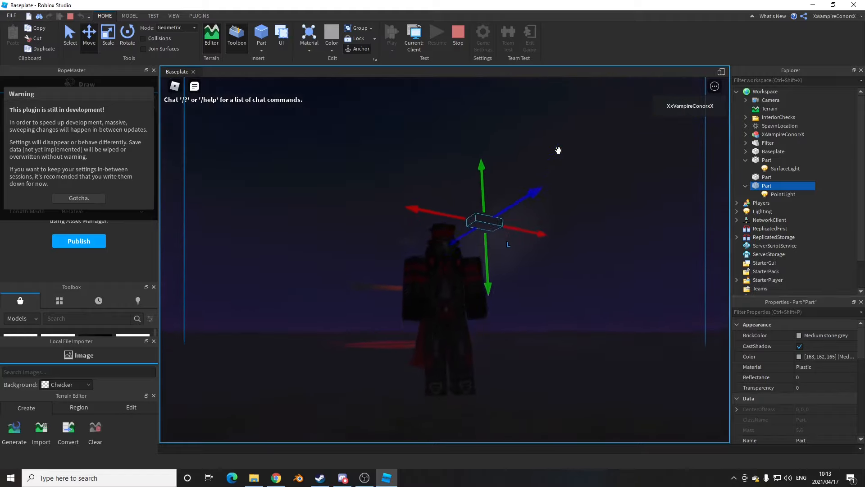
{"action": "scroll", "coordinate": [558, 150], "scroll_direction": "up", "scroll_amount": 5}
{"action": "key", "text": "w"}
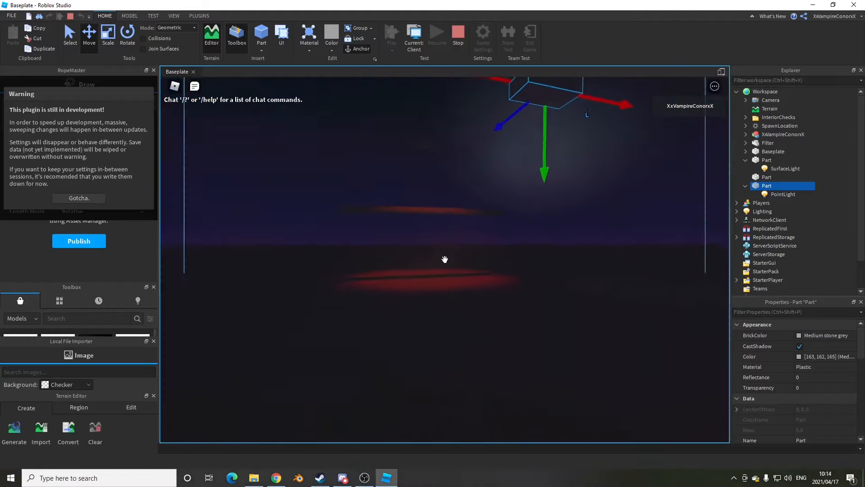
{"action": "key", "text": "s"}
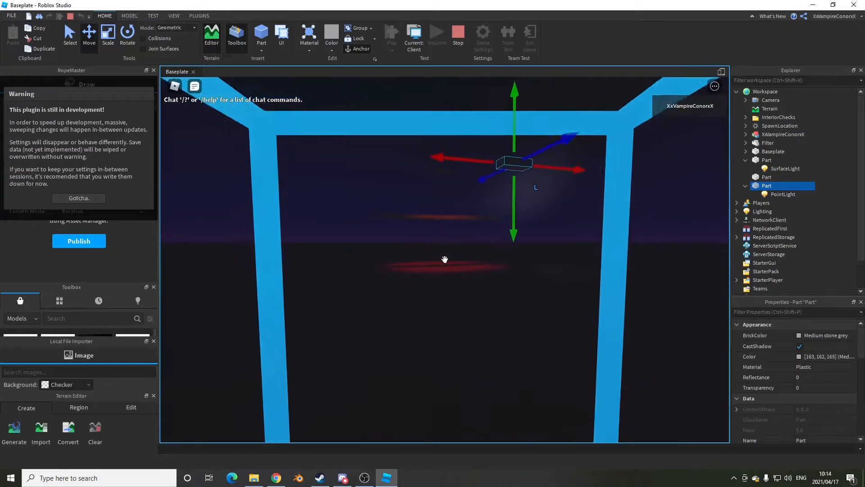
{"action": "key", "text": "w"}
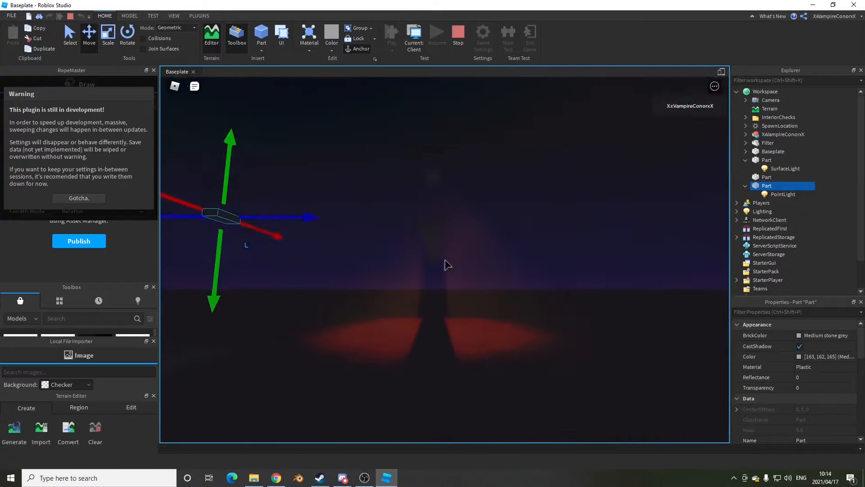
{"action": "key", "text": "w"}
{"action": "scroll", "coordinate": [445, 258], "scroll_direction": "down", "scroll_amount": 5}
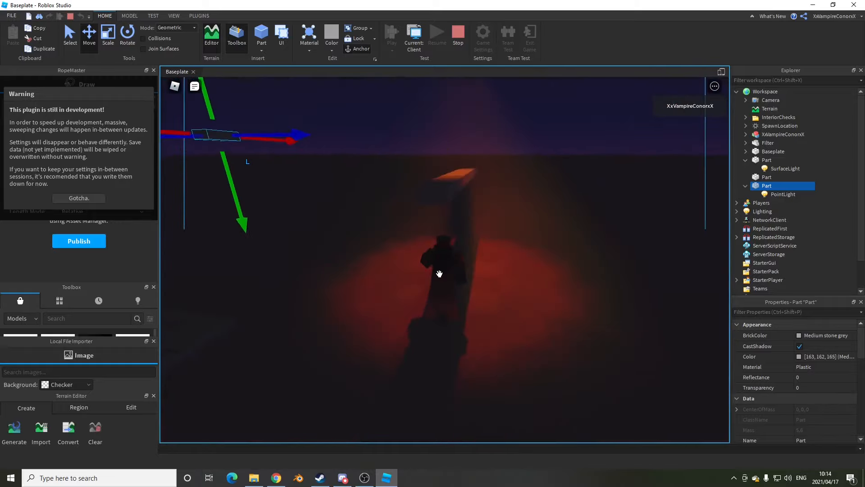
{"action": "key", "text": "w"}
{"action": "right_click_drag", "start_coordinate": [439, 274], "coordinate": [547, 155]}
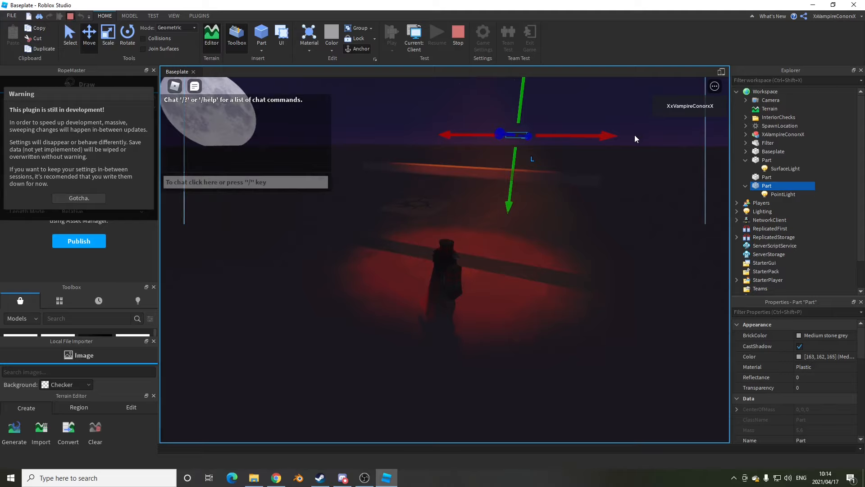
Stop the play test and open the Volumetric Lighting plugin's settings window.
{"action": "key", "text": "shift+F5"}
{"action": "key", "text": "w"}
{"action": "right_click_drag", "start_coordinate": [547, 194], "coordinate": [547, 194]}
{"action": "key", "text": "w"}
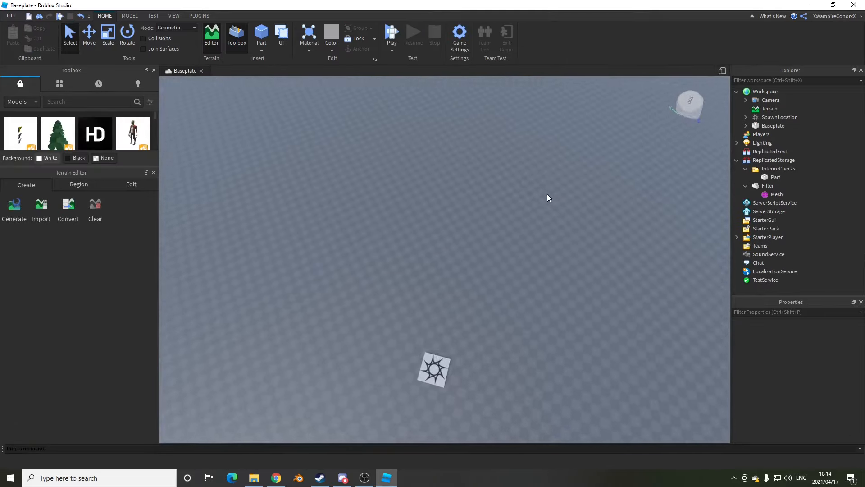
{"action": "left_click", "coordinate": [200, 16]}
{"action": "left_click", "coordinate": [120, 29]}
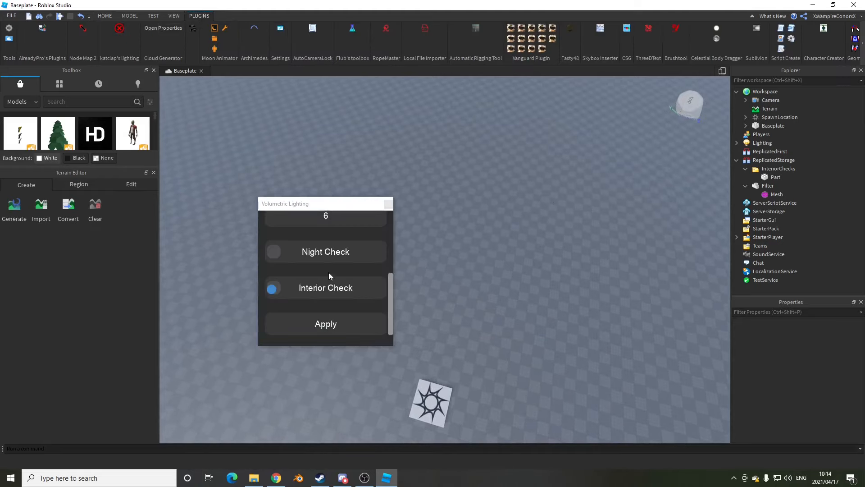
Set the second numeric value below Performance to 1 in the Volumetric Lighting settings and close the window.
{"action": "scroll", "coordinate": [333, 273], "scroll_direction": "up", "scroll_amount": 4}
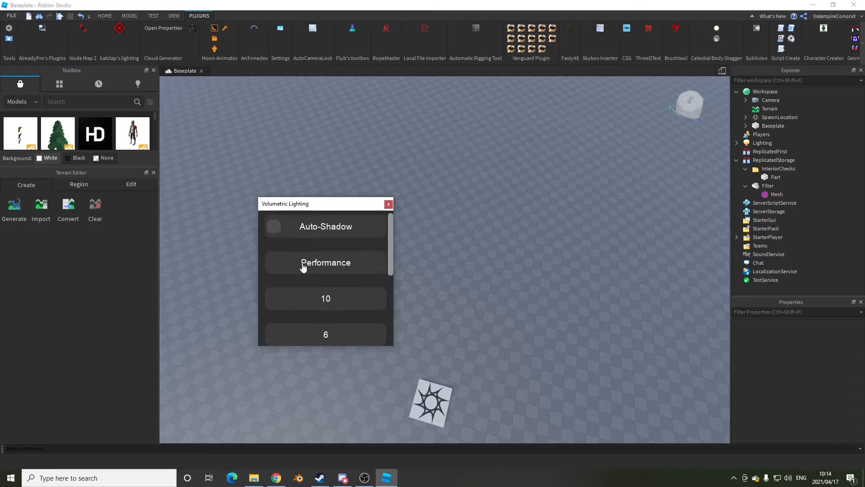
{"action": "scroll", "coordinate": [354, 277], "scroll_direction": "down", "scroll_amount": 4}
{"action": "scroll", "coordinate": [347, 284], "scroll_direction": "up", "scroll_amount": 4}
{"action": "scroll", "coordinate": [351, 281], "scroll_direction": "down", "scroll_amount": 2}
{"action": "type", "text": "1"}
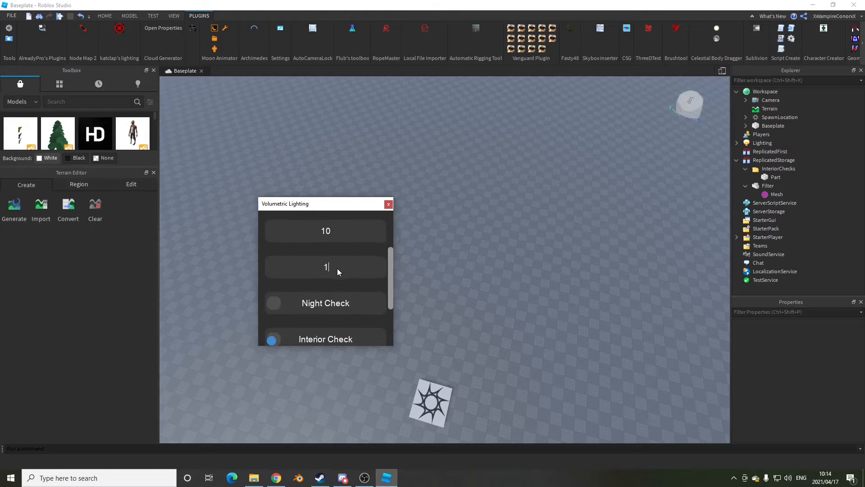
{"action": "scroll", "coordinate": [334, 268], "scroll_direction": "down", "scroll_amount": 2}
{"action": "scroll", "coordinate": [325, 272], "scroll_direction": "up", "scroll_amount": 4}
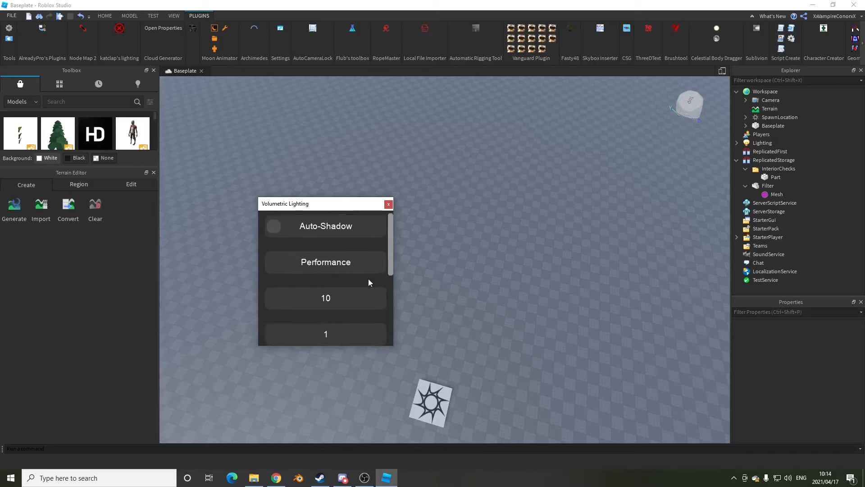
{"action": "scroll", "coordinate": [349, 293], "scroll_direction": "down", "scroll_amount": 4}
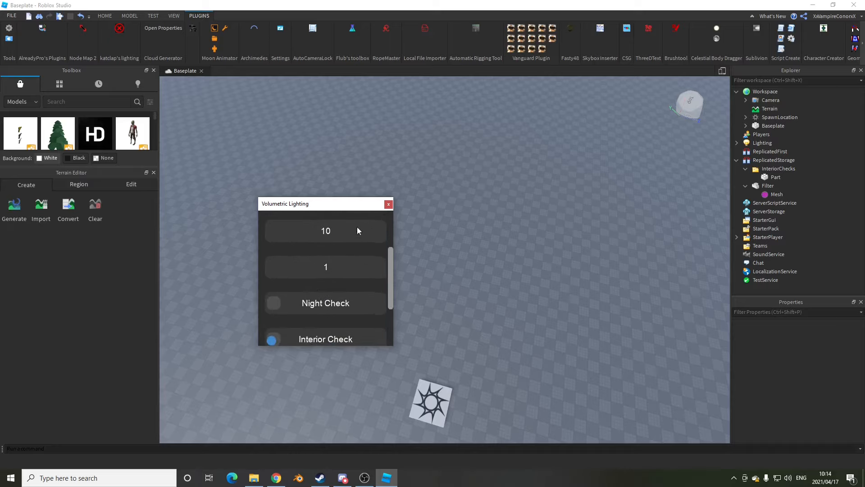
{"action": "scroll", "coordinate": [307, 237], "scroll_direction": "up", "scroll_amount": 4}
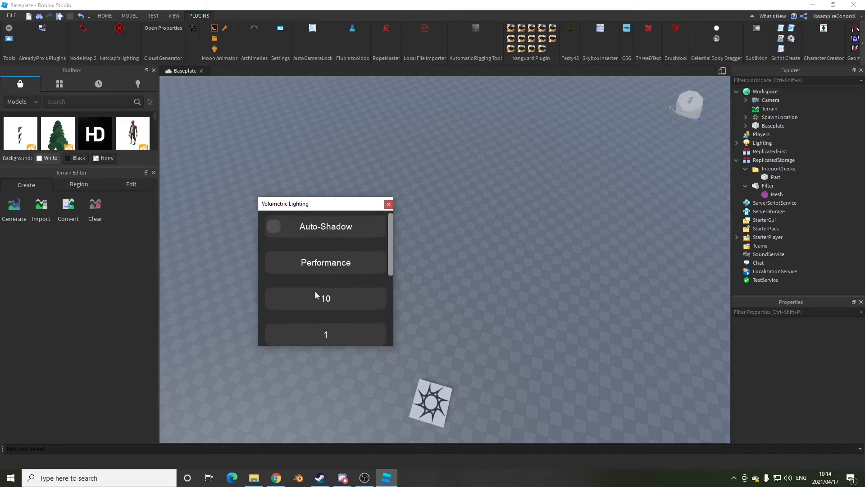
{"action": "scroll", "coordinate": [329, 291], "scroll_direction": "down", "scroll_amount": 4}
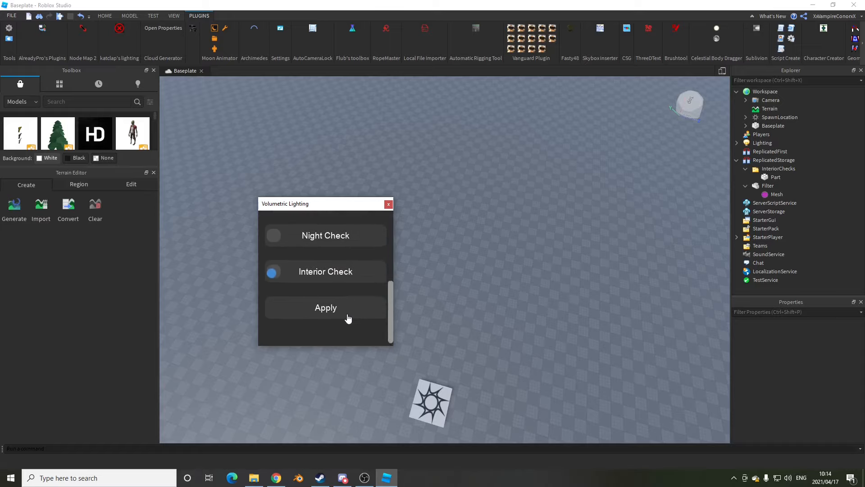
{"action": "left_click", "coordinate": [387, 205]}
Start a new play test of the baseplate.
{"action": "left_click", "coordinate": [104, 16]}
{"action": "left_click", "coordinate": [387, 49]}
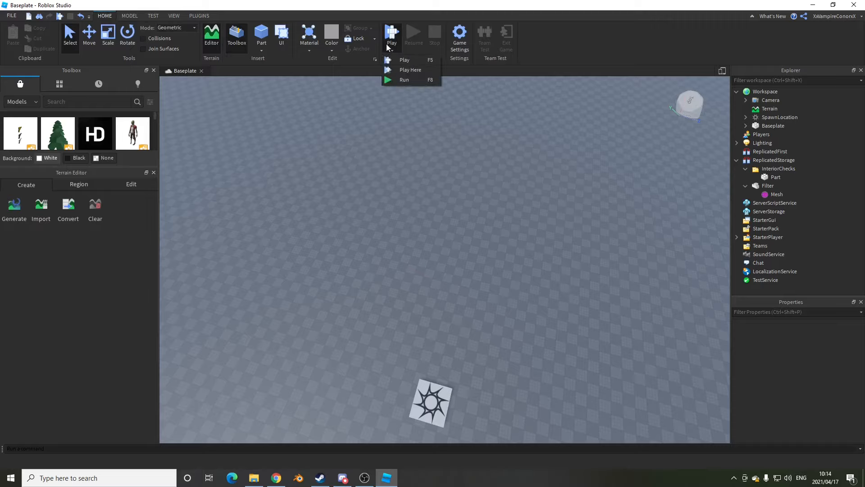
{"action": "left_click", "coordinate": [387, 36]}
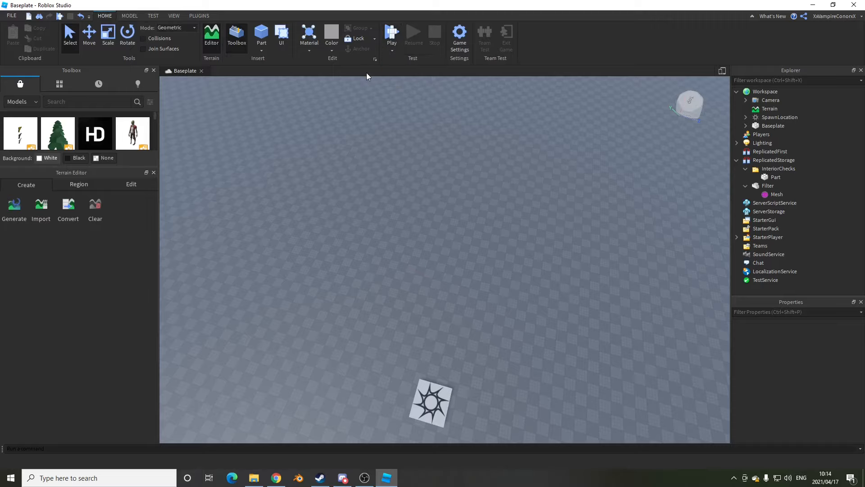
{"action": "right_click_drag", "start_coordinate": [538, 158], "coordinate": [538, 158]}
{"action": "left_click", "coordinate": [391, 34]}
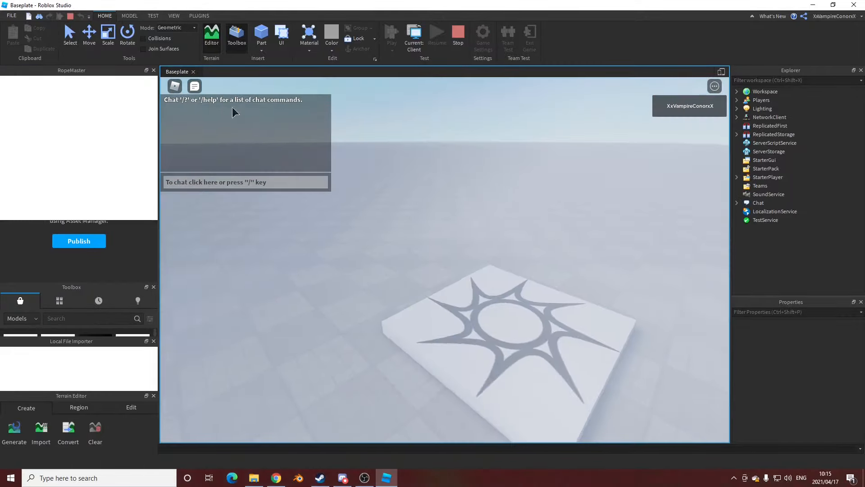
Set Graphics Quality to nine bars in the in-game settings and return to the game to view the effect.
{"action": "left_click", "coordinate": [174, 85]}
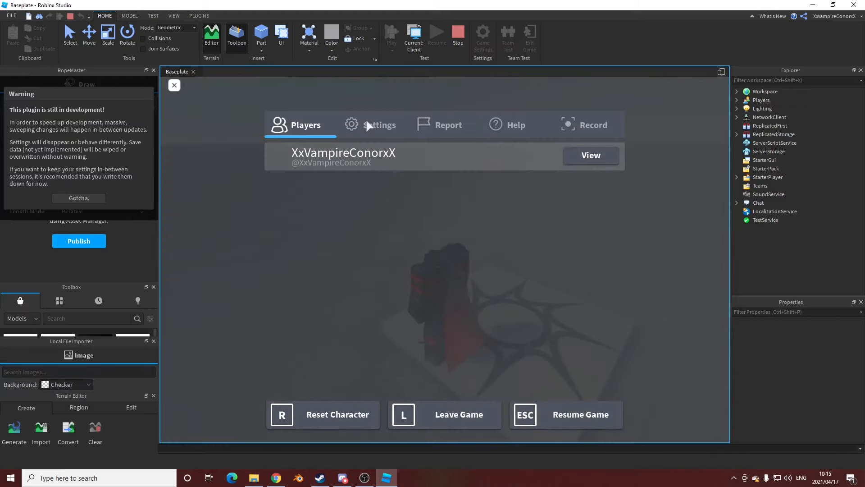
{"action": "left_click", "coordinate": [369, 126]}
{"action": "left_click", "coordinate": [569, 312]}
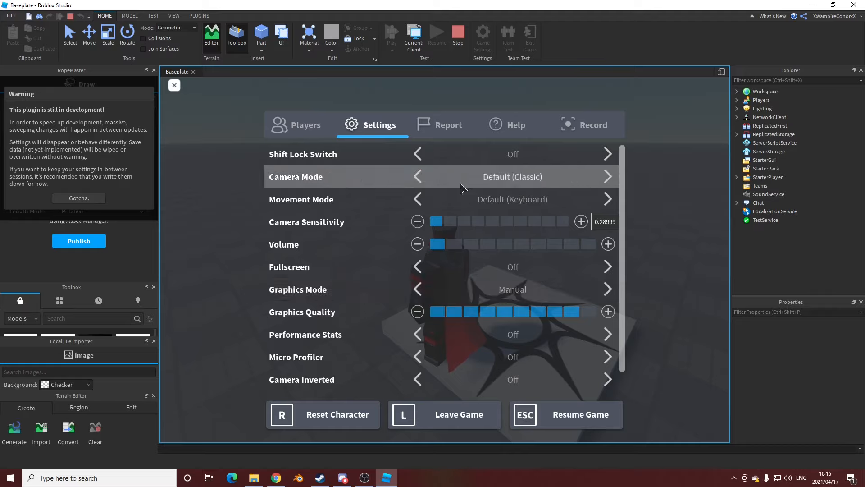
{"action": "key", "text": "Escape"}
{"action": "right_click_drag", "start_coordinate": [543, 184], "coordinate": [539, 186]}
{"action": "key", "text": "s"}
Raise Graphics Quality to the maximum of ten bars in the in-game settings and resume the game.
{"action": "left_click", "coordinate": [175, 86]}
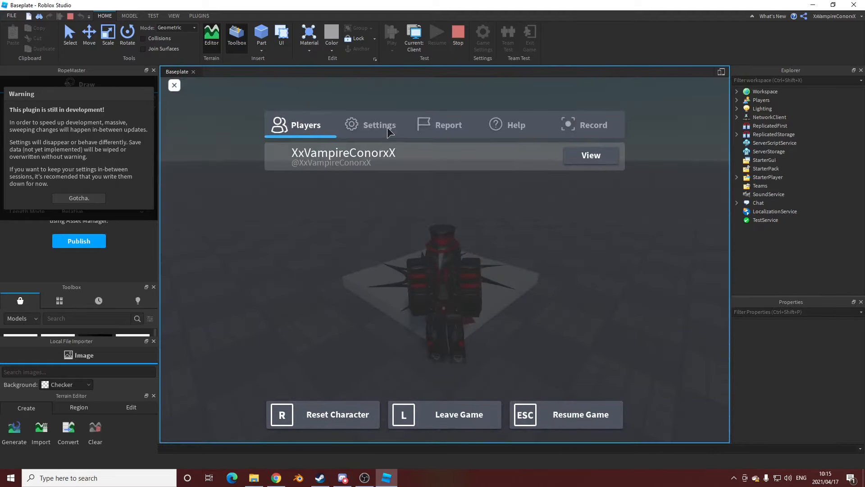
{"action": "left_click", "coordinate": [386, 123]}
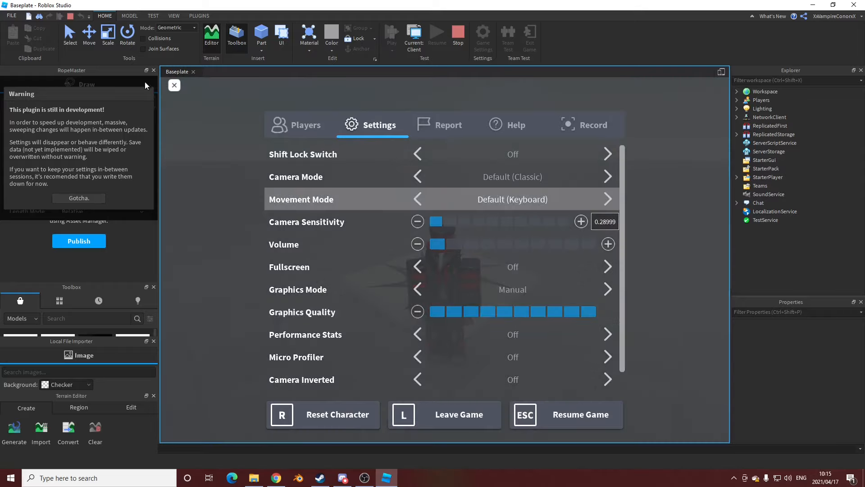
{"action": "key", "text": "Escape"}
Move around the spawn location at different zoom levels to examine the daytime volumetric haze, and expand the Workspace contents.
{"action": "right_click_drag", "start_coordinate": [523, 164], "coordinate": [504, 172]}
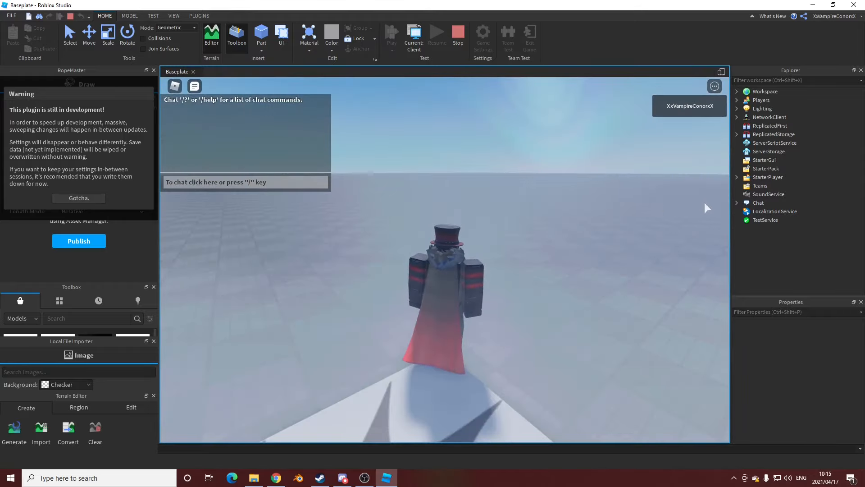
{"action": "right_click_drag", "start_coordinate": [604, 199], "coordinate": [602, 195]}
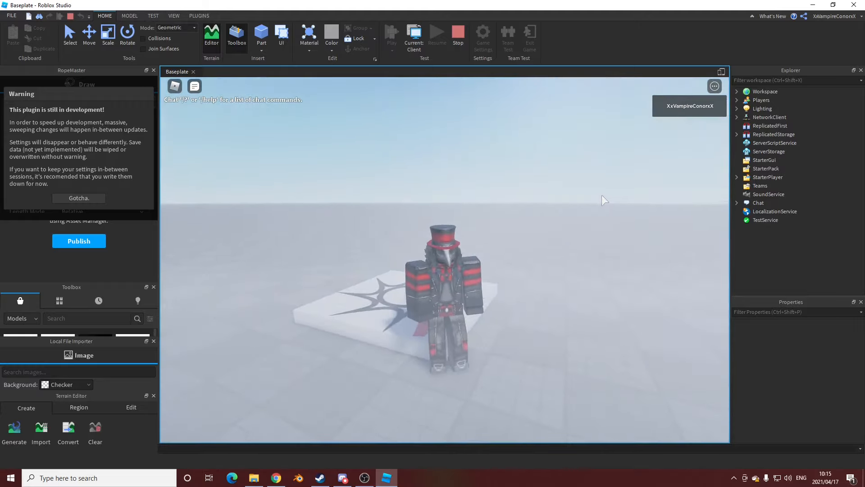
{"action": "key", "text": "d"}
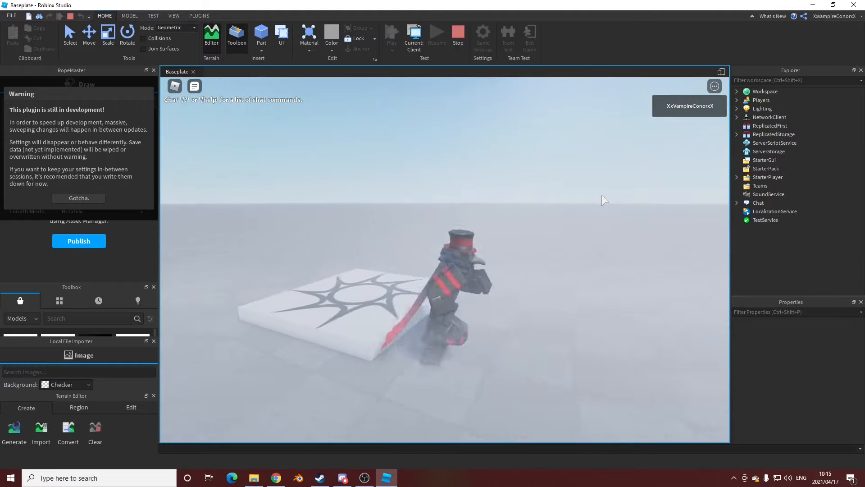
{"action": "right_click_drag", "start_coordinate": [569, 201], "coordinate": [570, 201]}
{"action": "key", "text": "d"}
{"action": "scroll", "coordinate": [569, 201], "scroll_direction": "down", "scroll_amount": 10}
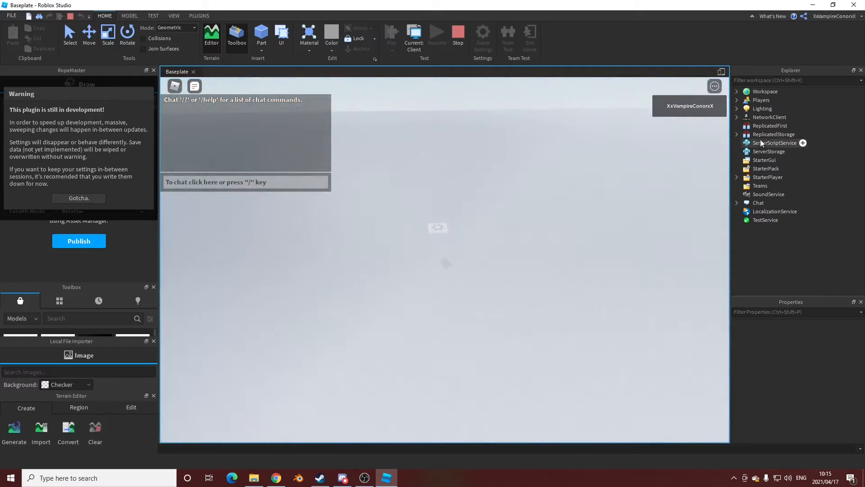
{"action": "left_click", "coordinate": [737, 91]}
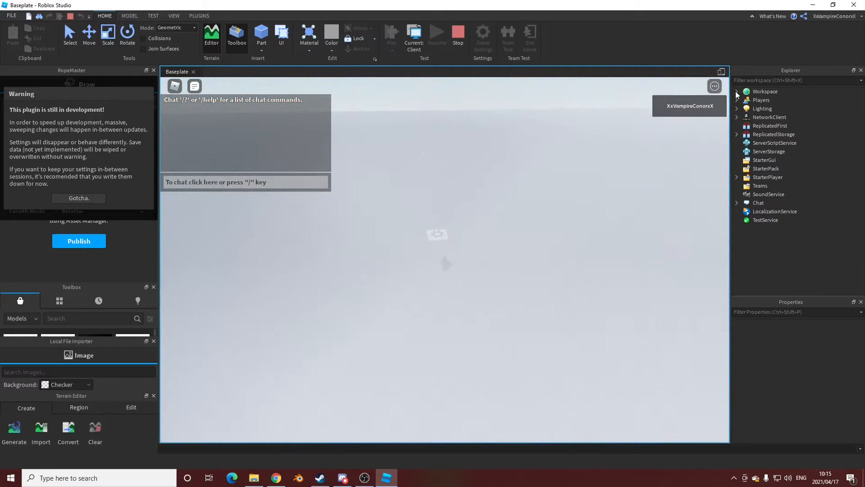
{"action": "scroll", "coordinate": [622, 194], "scroll_direction": "up", "scroll_amount": 10}
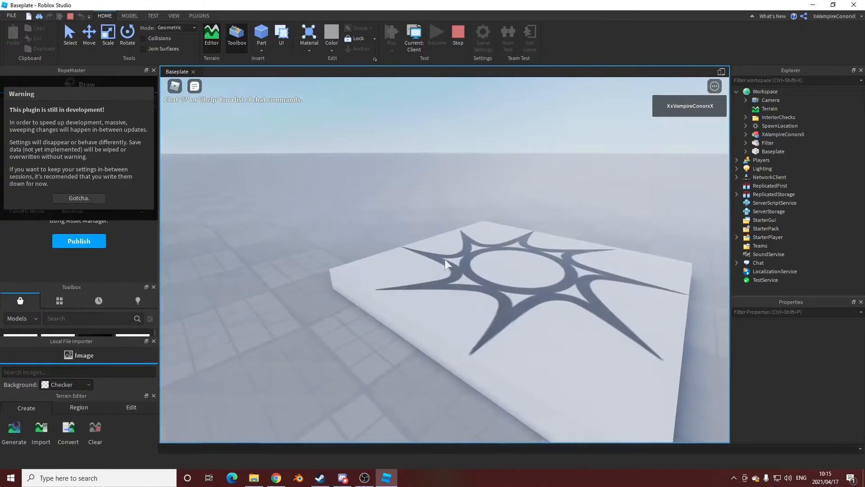
{"action": "key", "text": "w"}
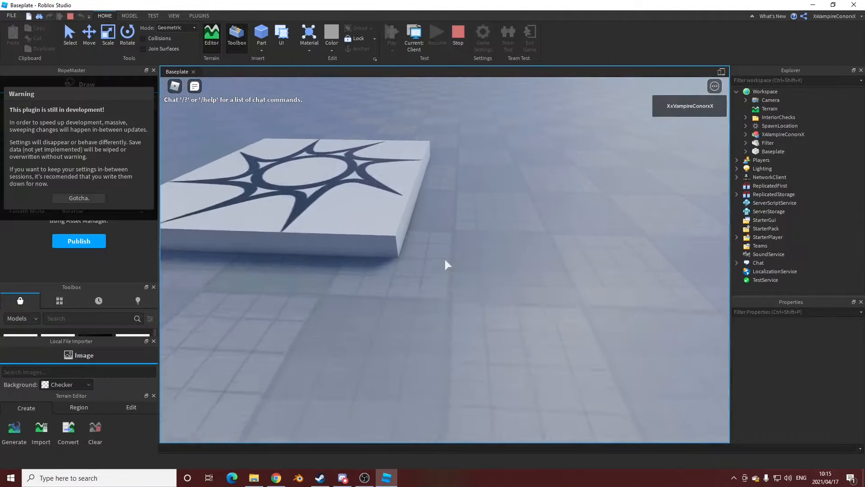
Walk the avatar across the baseplate and back around the spawn location, in first and third person, to examine the volumetric haze from different directions.
{"action": "key", "text": "w"}
{"action": "key", "text": "w"}
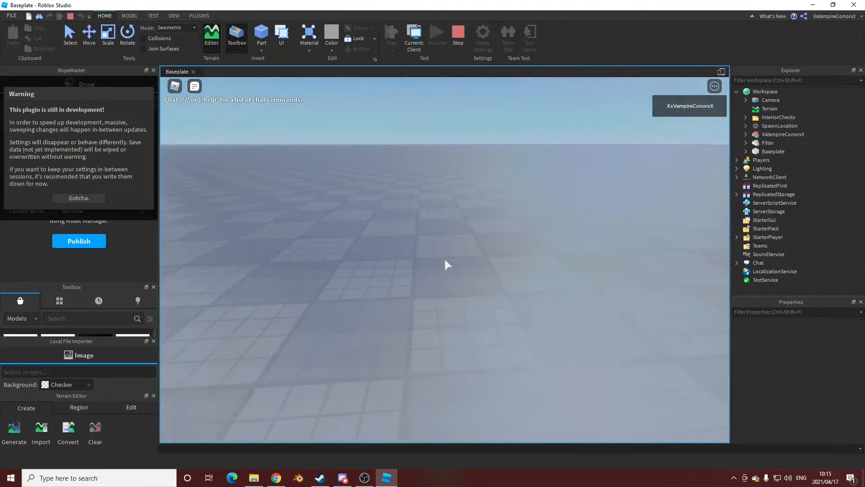
{"action": "key", "text": "w"}
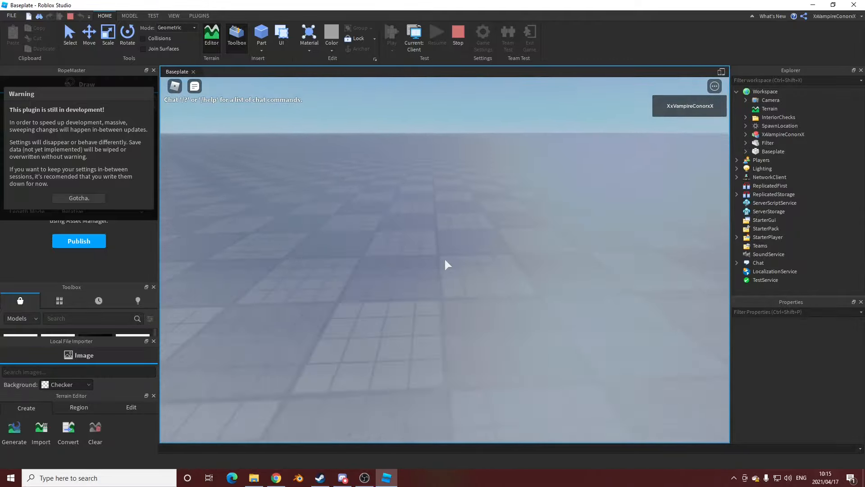
{"action": "key", "text": "w"}
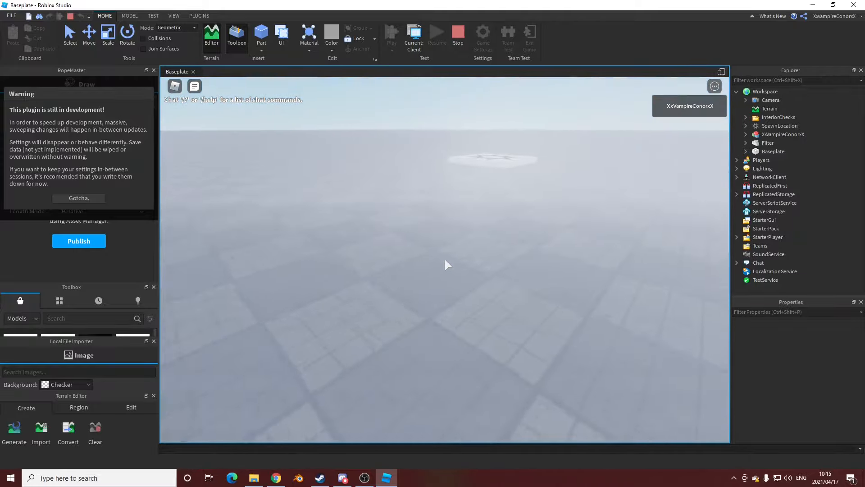
{"action": "scroll", "coordinate": [445, 259], "scroll_direction": "down", "scroll_amount": 3}
{"action": "scroll", "coordinate": [445, 258], "scroll_direction": "down", "scroll_amount": 3}
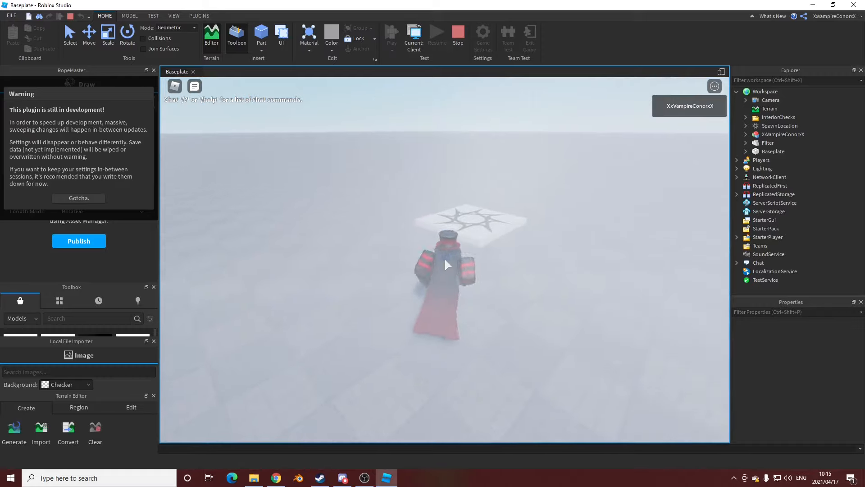
{"action": "key", "text": "w"}
{"action": "right_click_drag", "start_coordinate": [445, 259], "coordinate": [445, 258]}
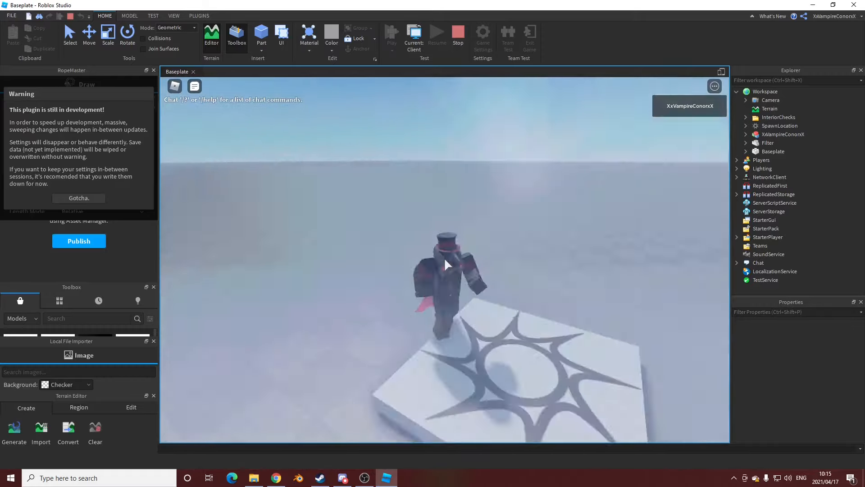
{"action": "key", "text": "w"}
{"action": "key", "text": "d"}
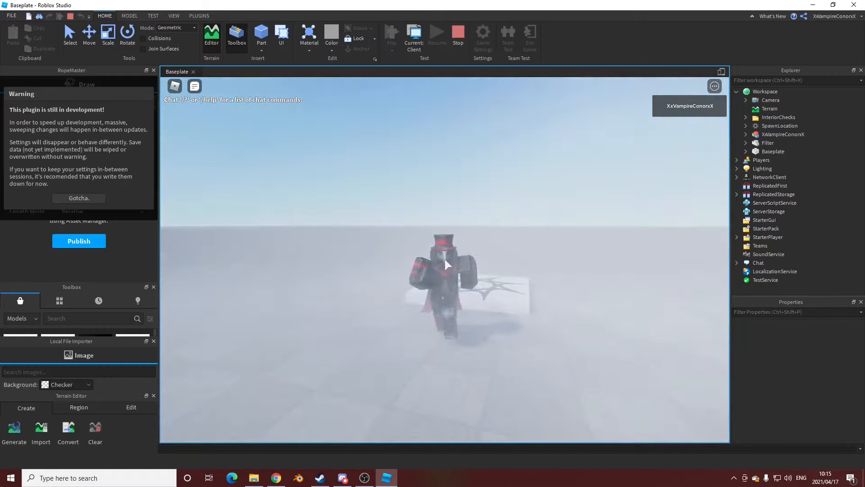
{"action": "key", "text": "w"}
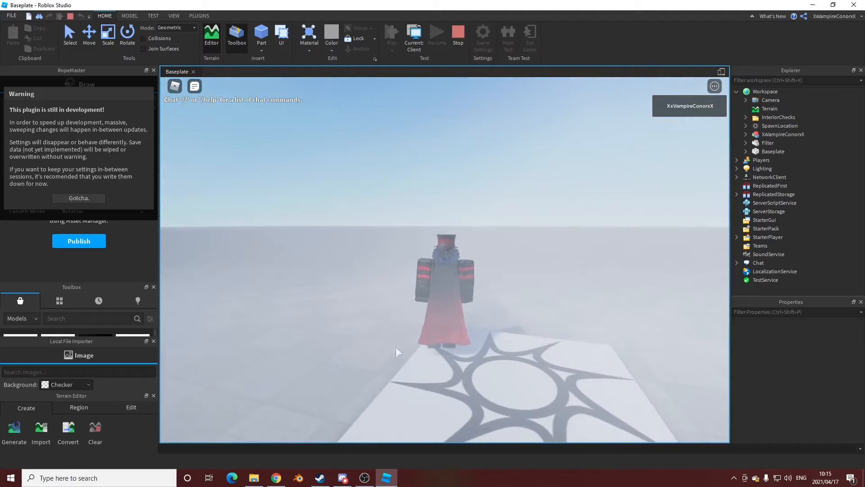